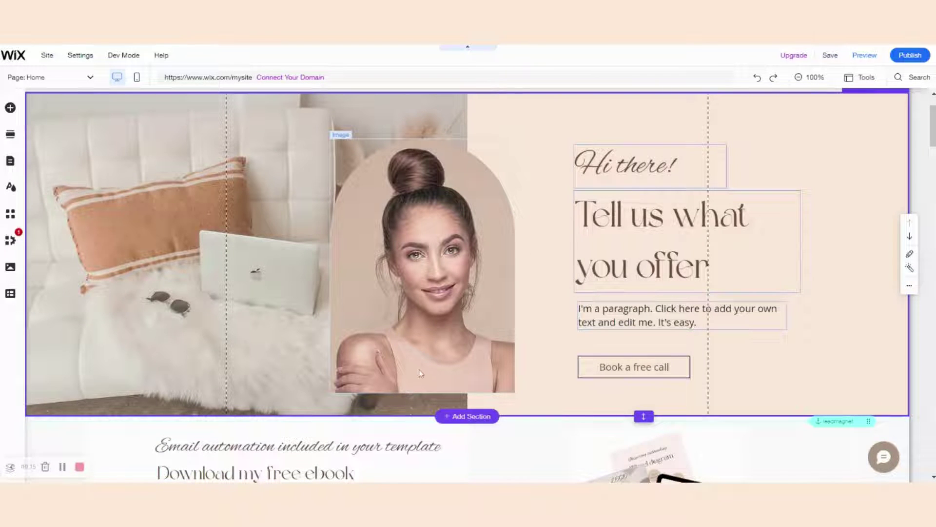
Check the media upload sources, and replace the hero section's arched portrait with IMG_20210126_001114_908.jpg from the site files
click(444, 311)
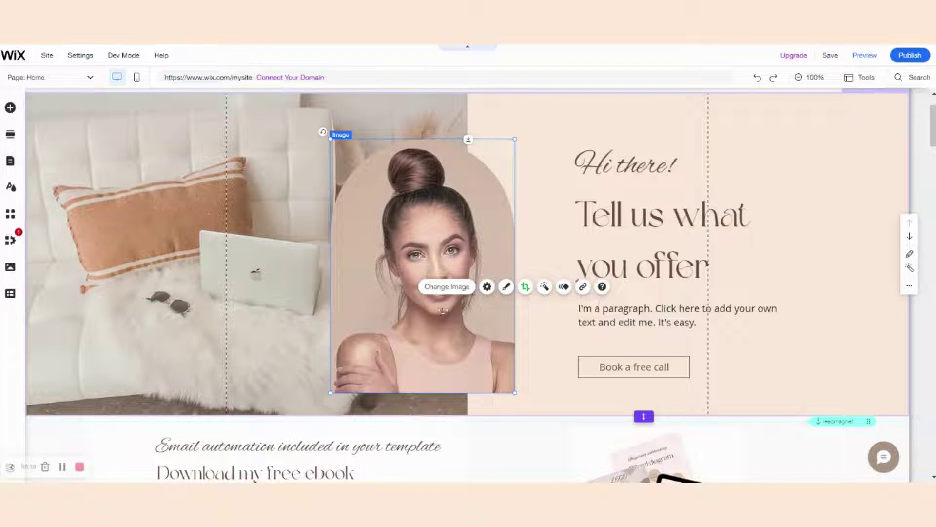
click(462, 292)
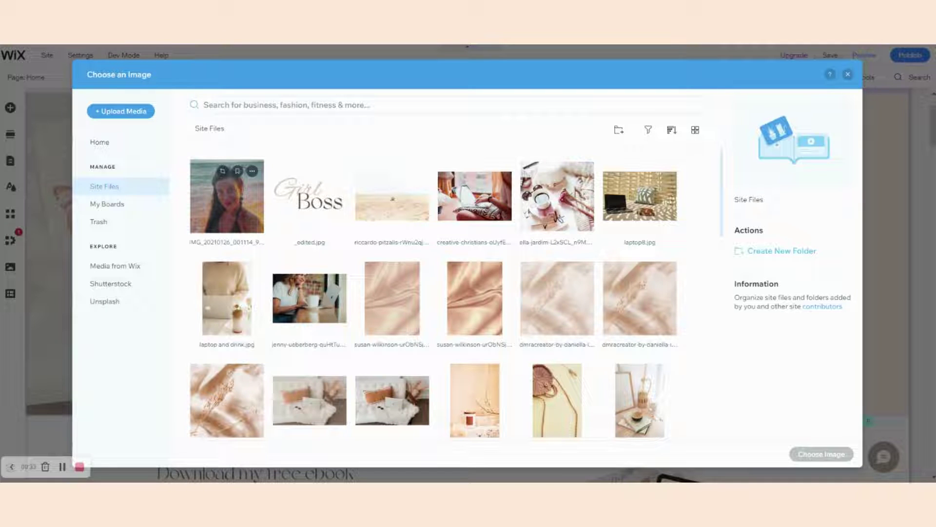
click(136, 114)
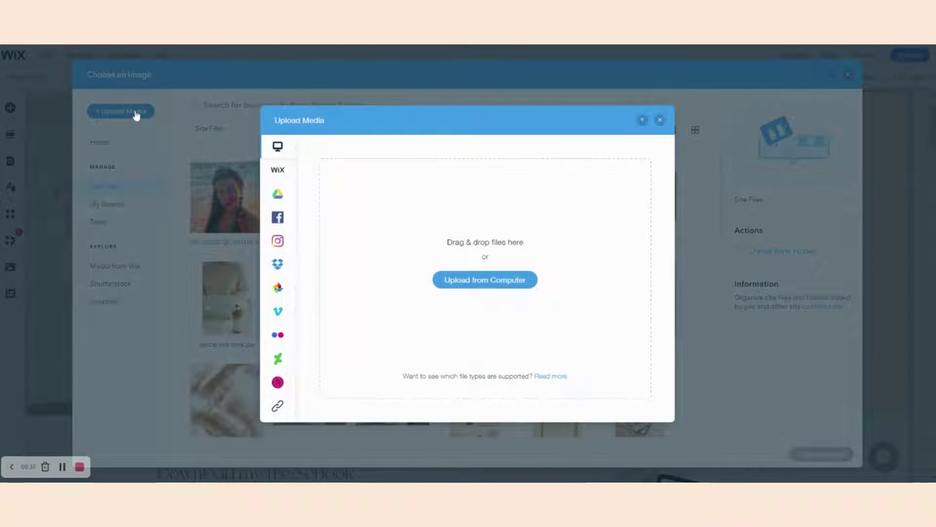
mouse_move(285, 294)
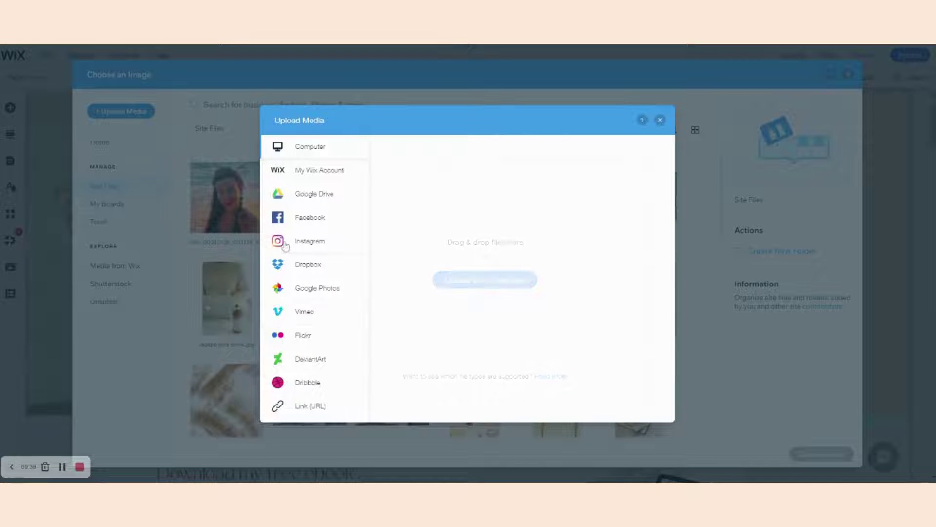
click(660, 120)
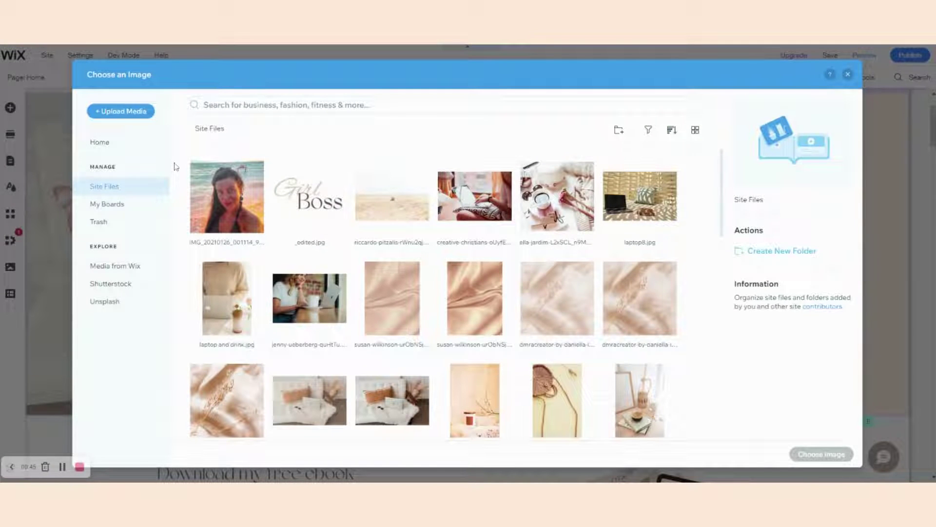
click(226, 213)
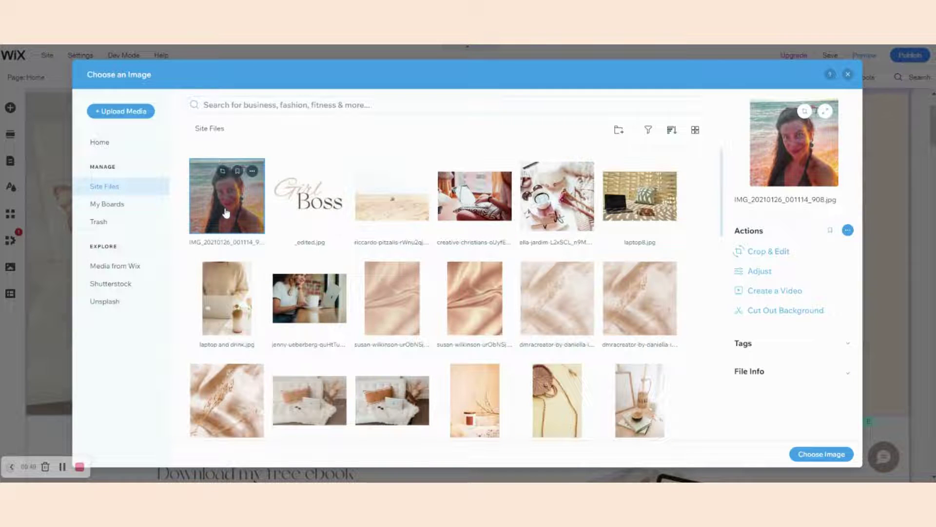
click(843, 458)
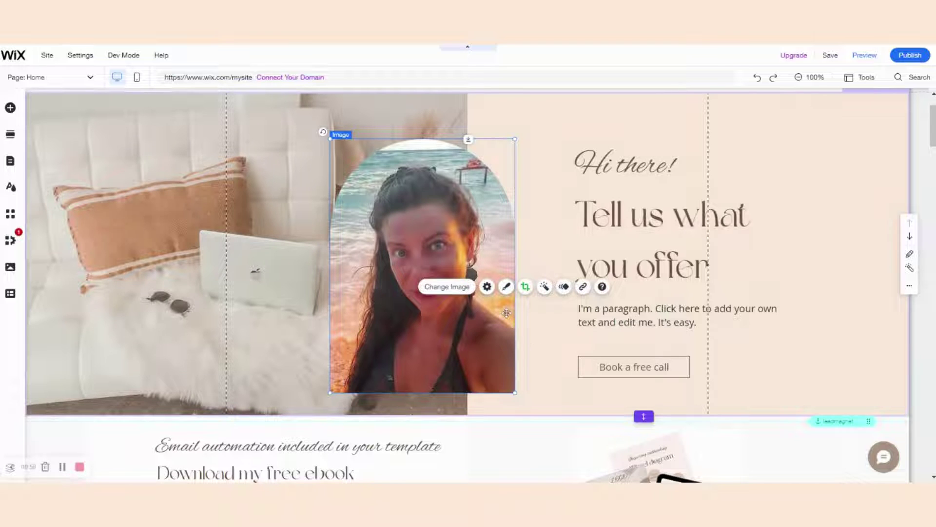
Review the hero portrait's link, image text, tooltip and resizing settings, and browse the available frame designs
click(487, 288)
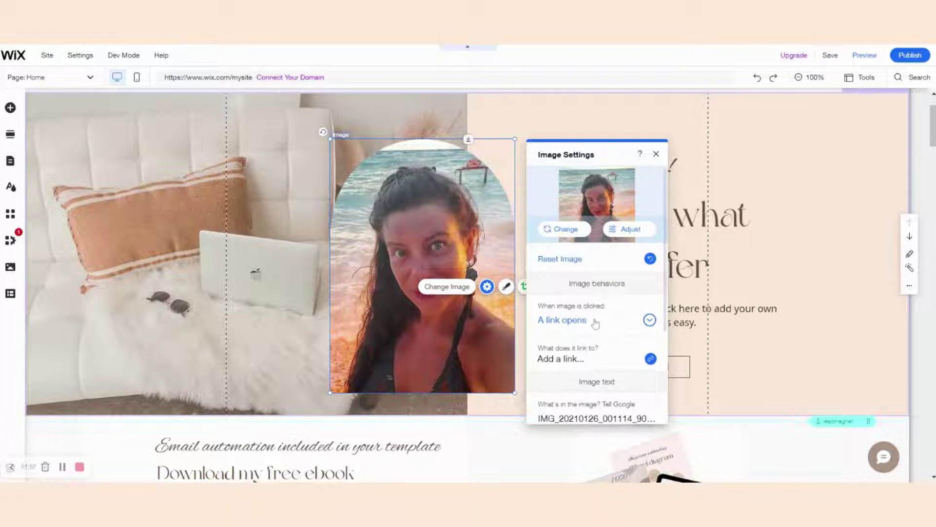
scroll(596, 323, down, 2)
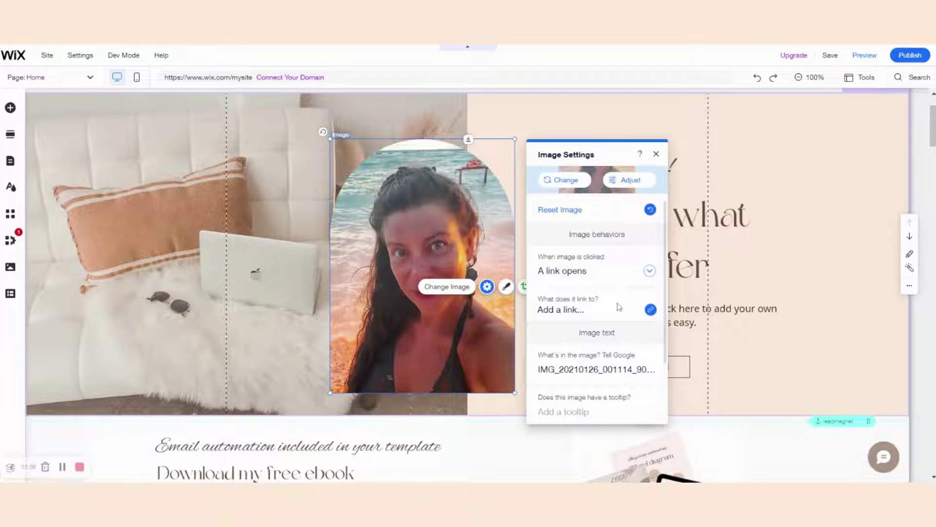
scroll(607, 347, down, 3)
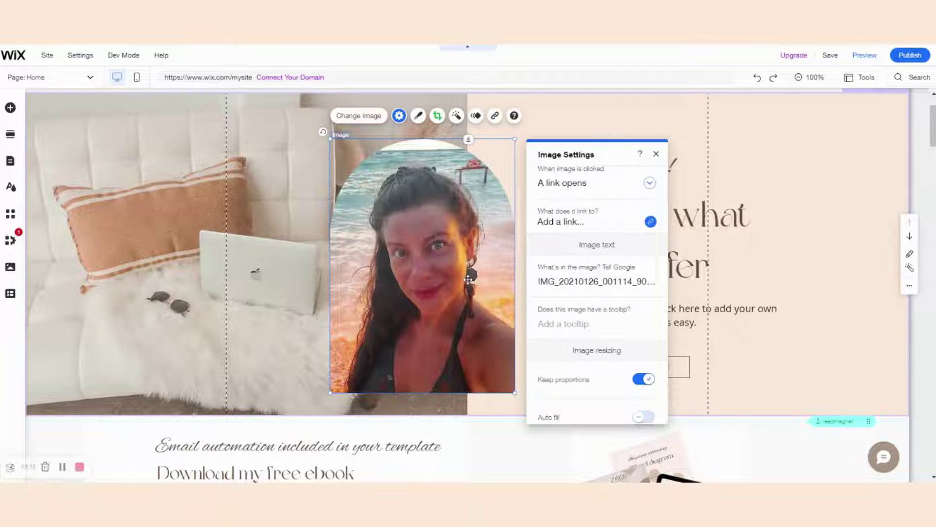
click(656, 154)
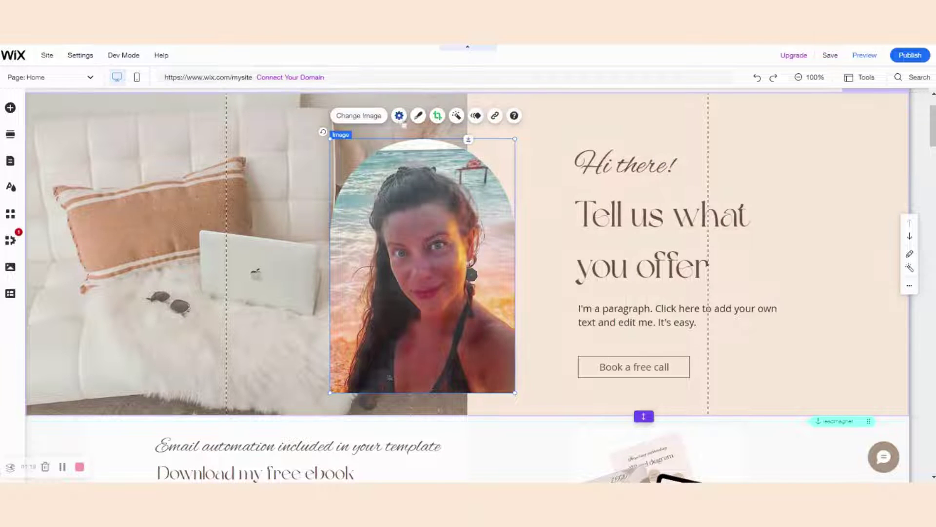
click(418, 116)
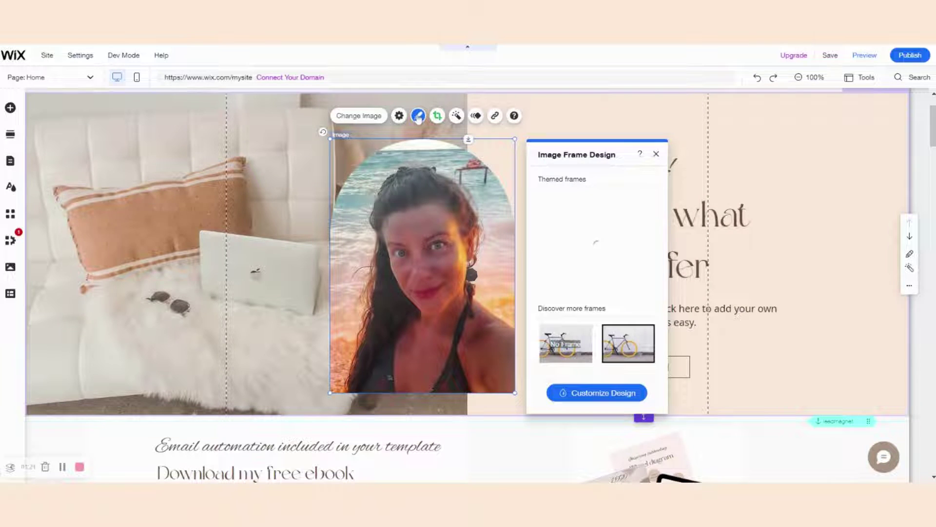
scroll(571, 283, down, 3)
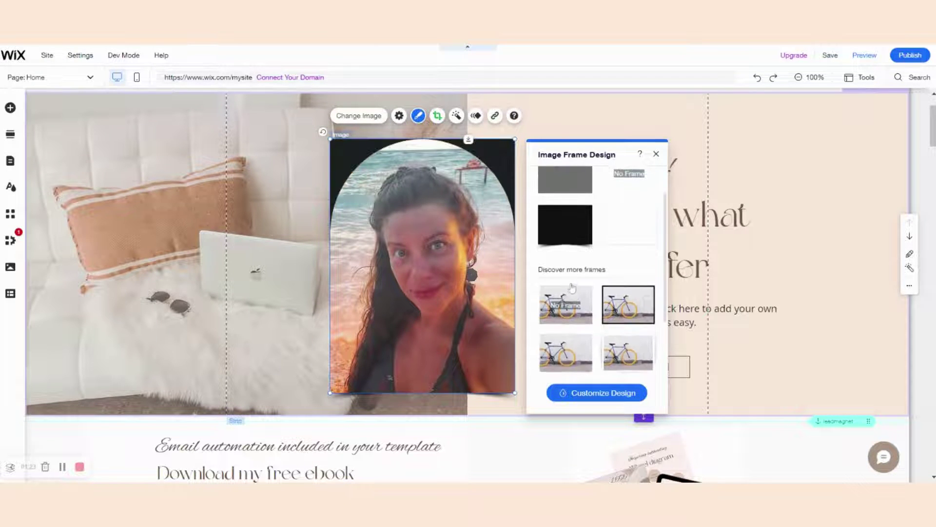
scroll(572, 288, down, 1)
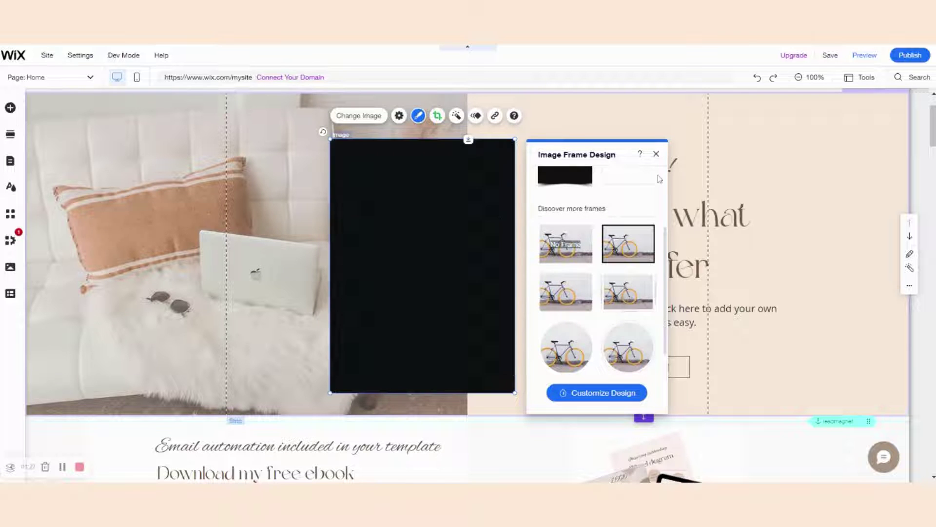
click(657, 154)
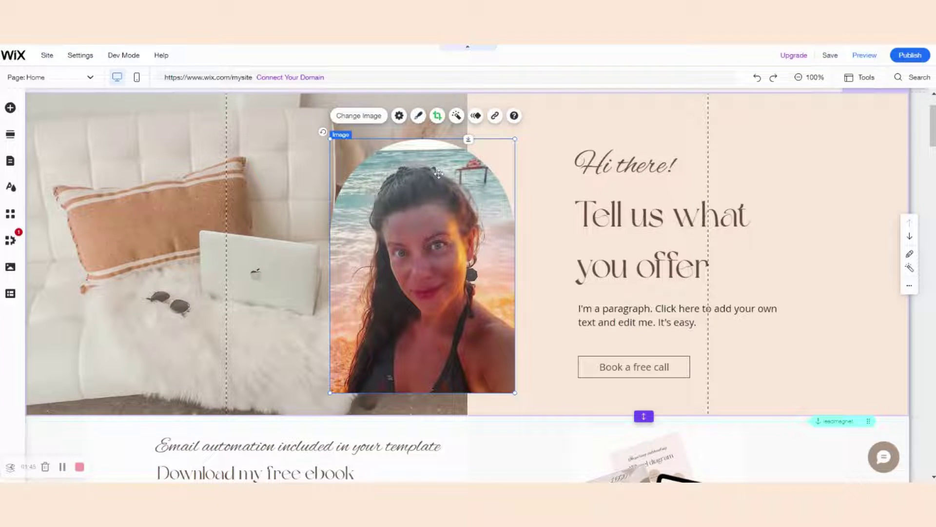
Crop the hero portrait to the round-eared mouse head shape, and undo the shape change
click(438, 117)
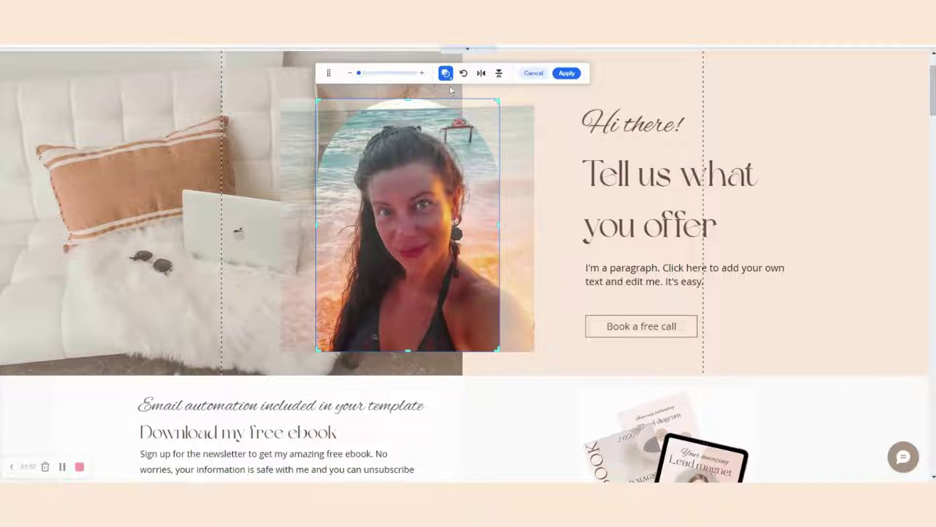
click(446, 73)
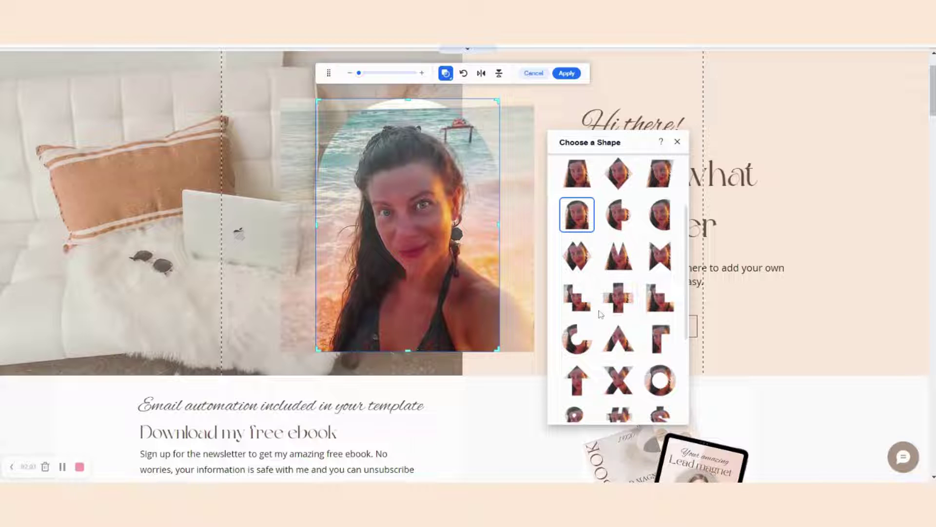
scroll(602, 310, down, 2)
scroll(609, 301, up, 4)
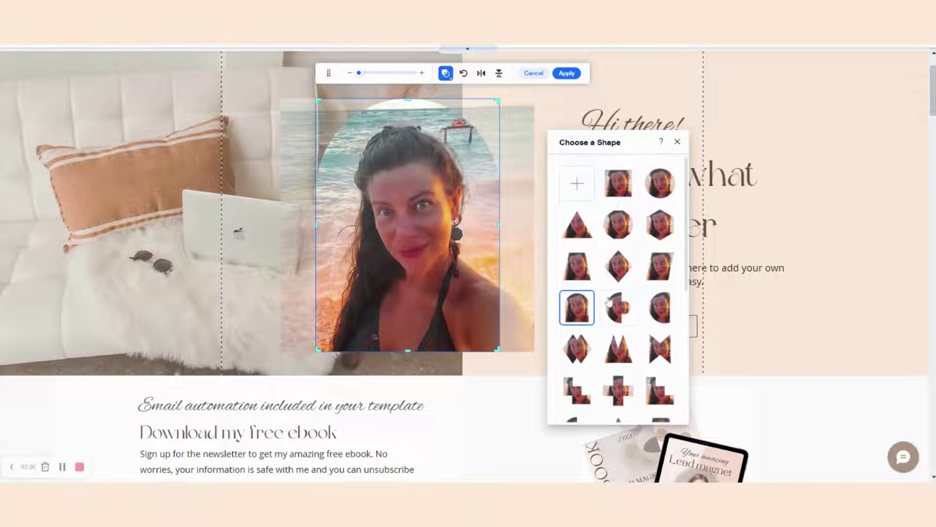
scroll(609, 301, down, 5)
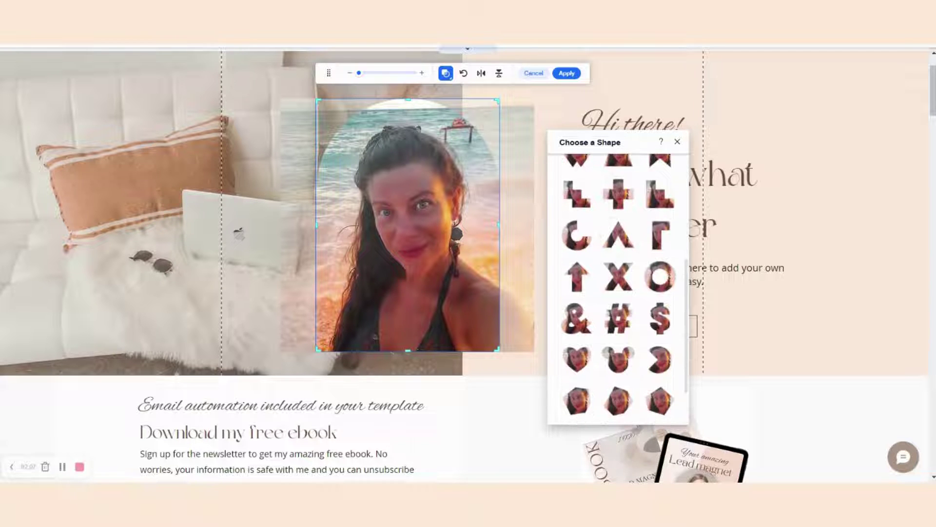
click(619, 364)
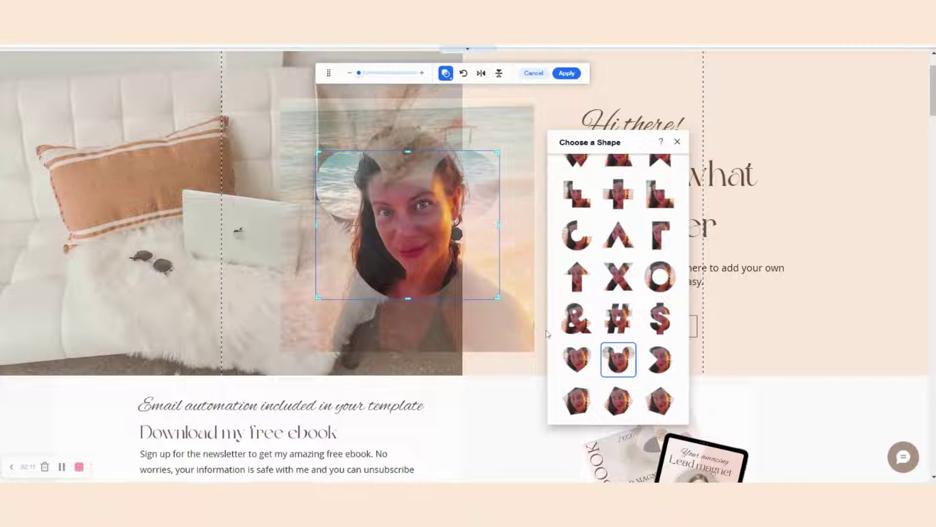
click(567, 73)
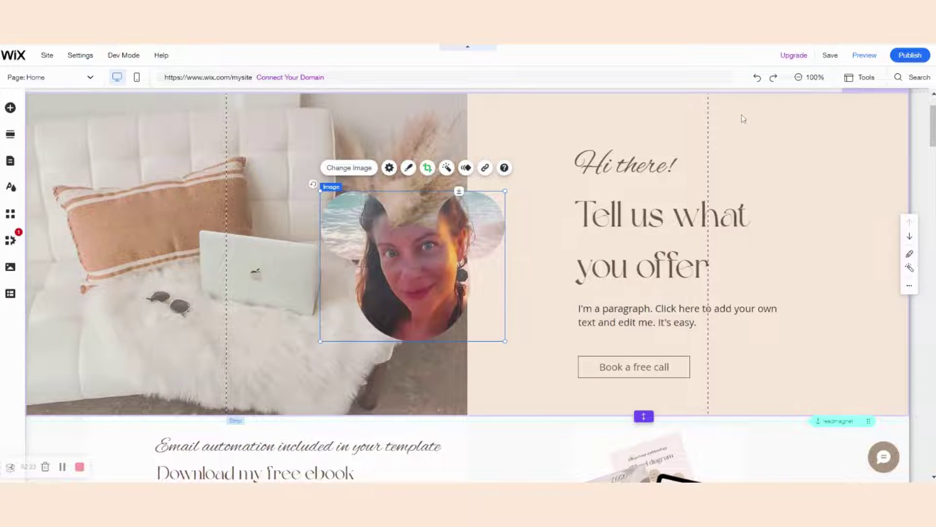
click(757, 78)
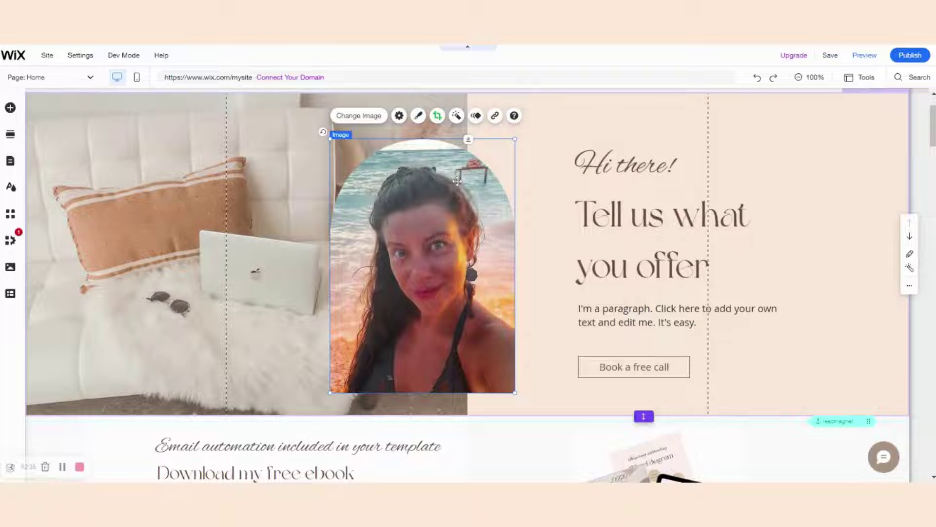
Try the Kennedy and Darken filters on the hero portrait, and undo both filter changes
click(457, 116)
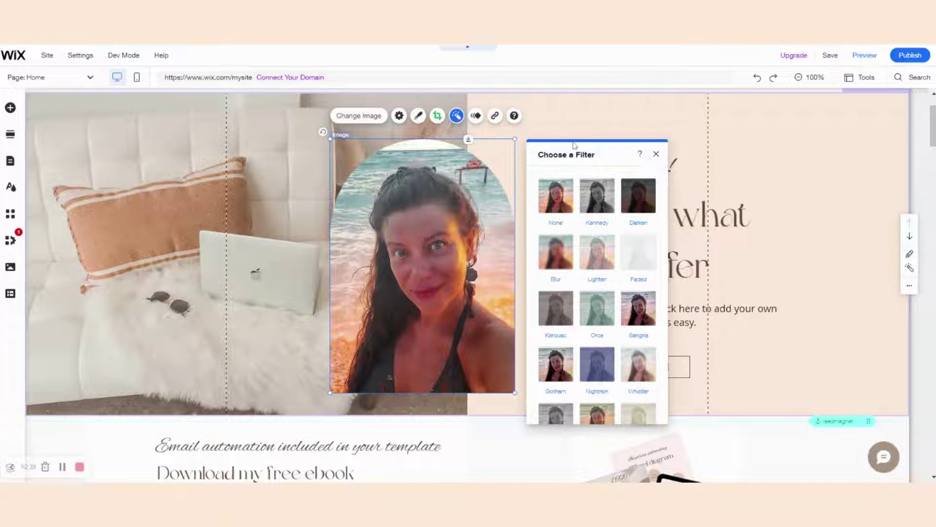
click(598, 199)
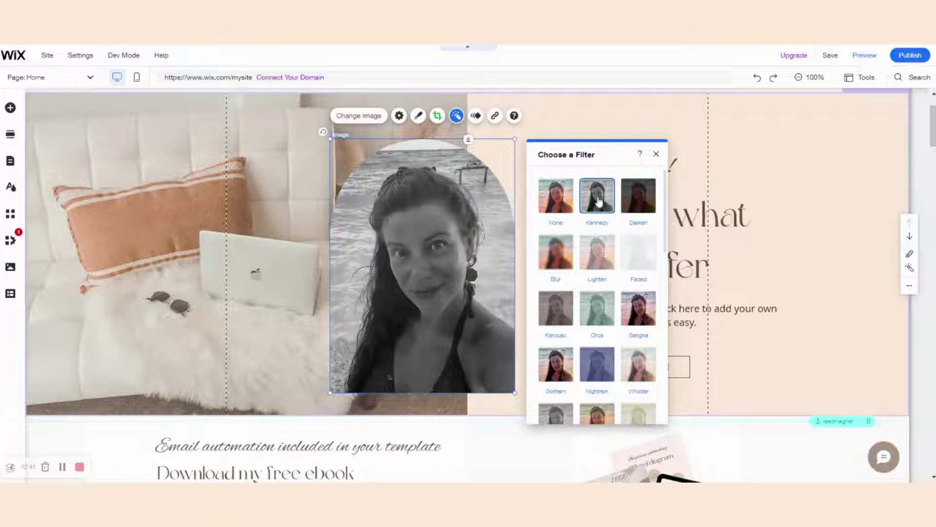
click(643, 203)
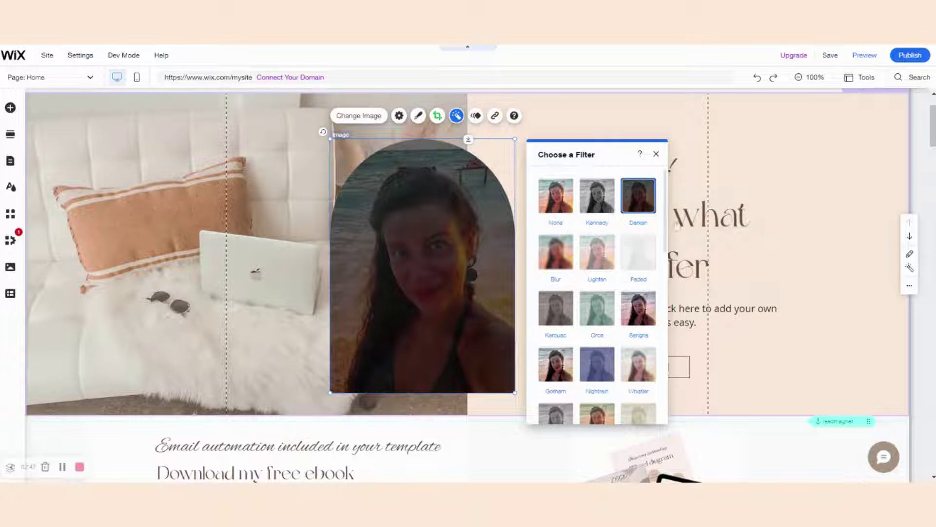
click(656, 154)
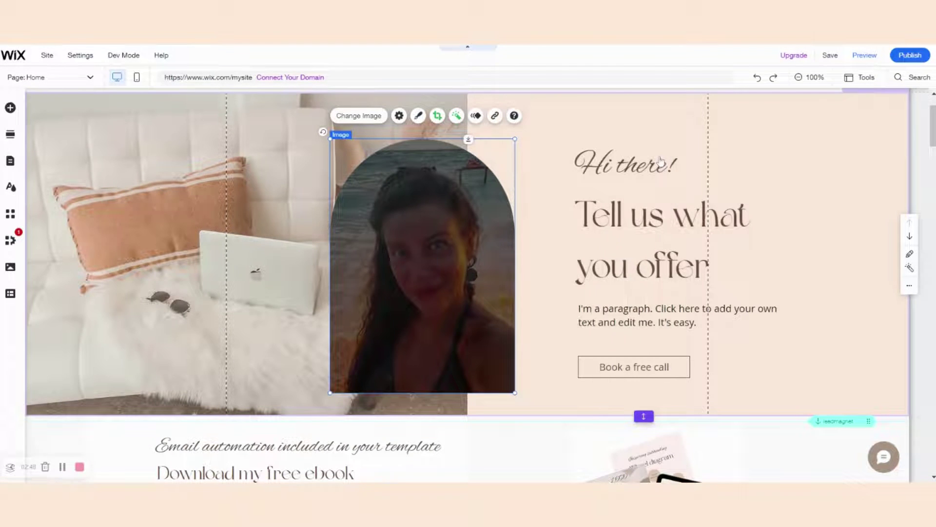
click(759, 86)
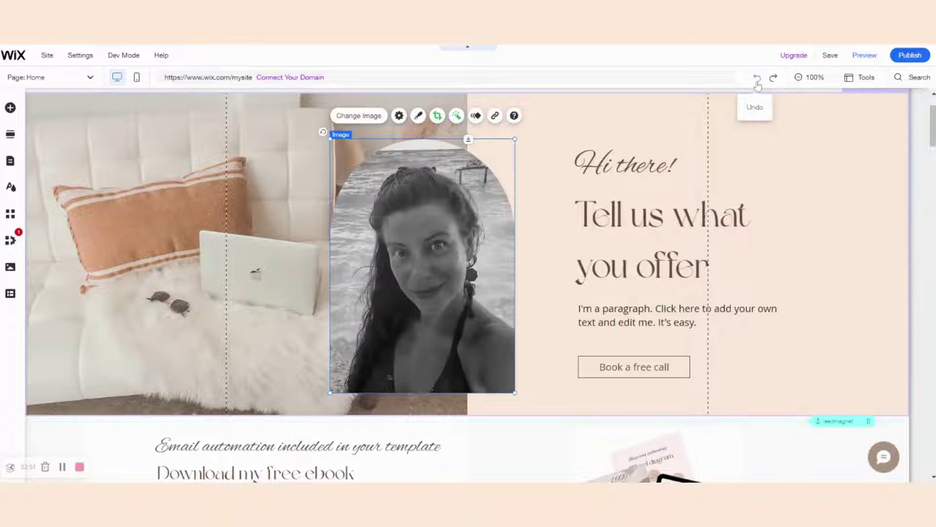
click(758, 86)
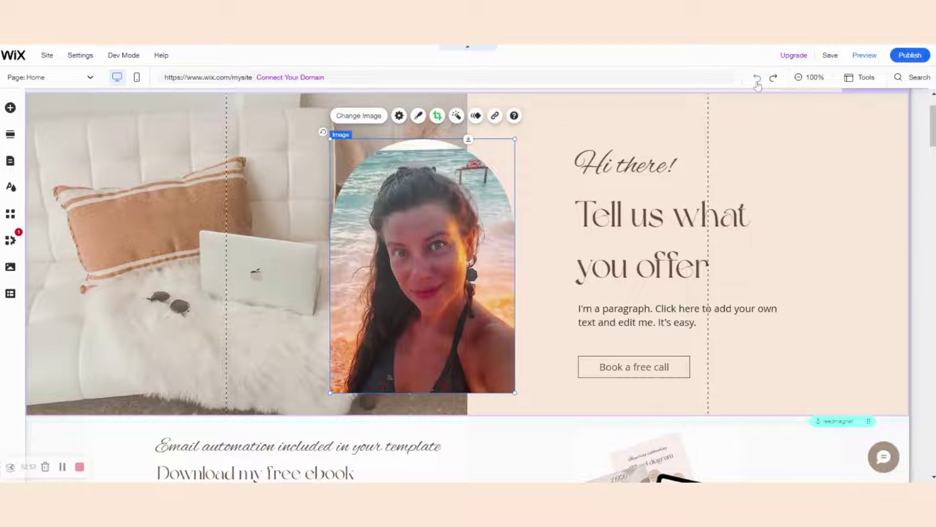
Give the hero portrait the Glide in animation, and look over its animation settings
click(476, 116)
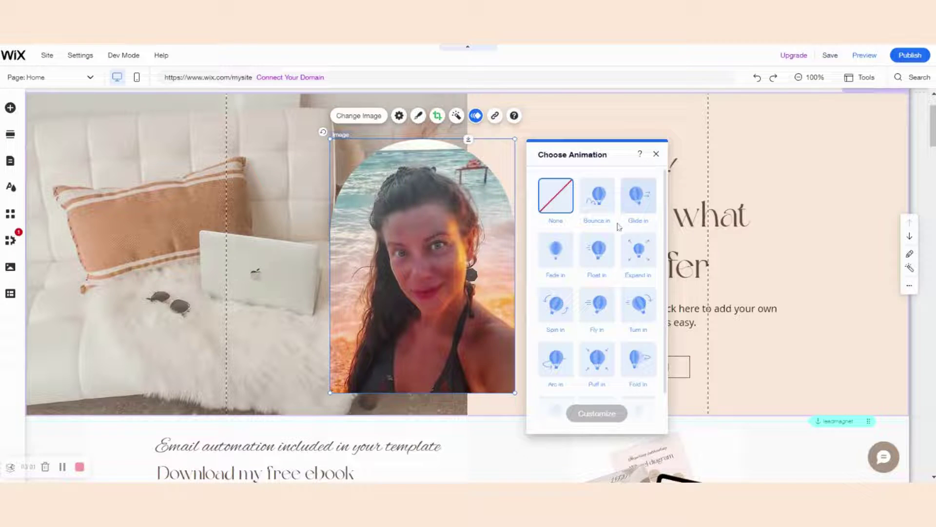
click(643, 207)
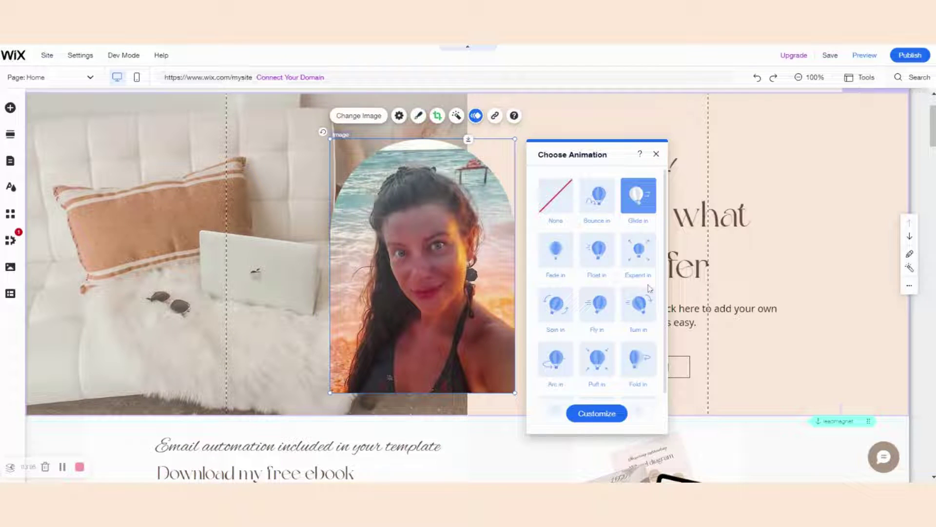
click(598, 413)
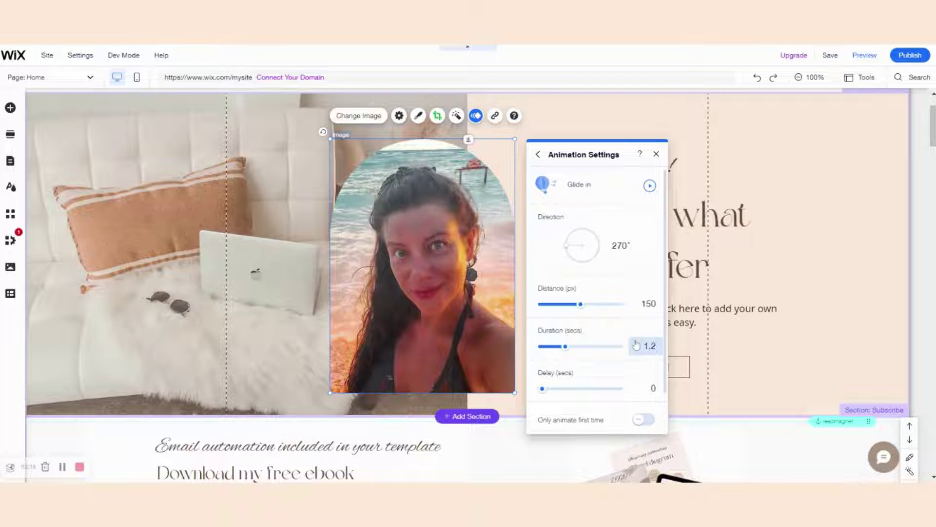
click(657, 154)
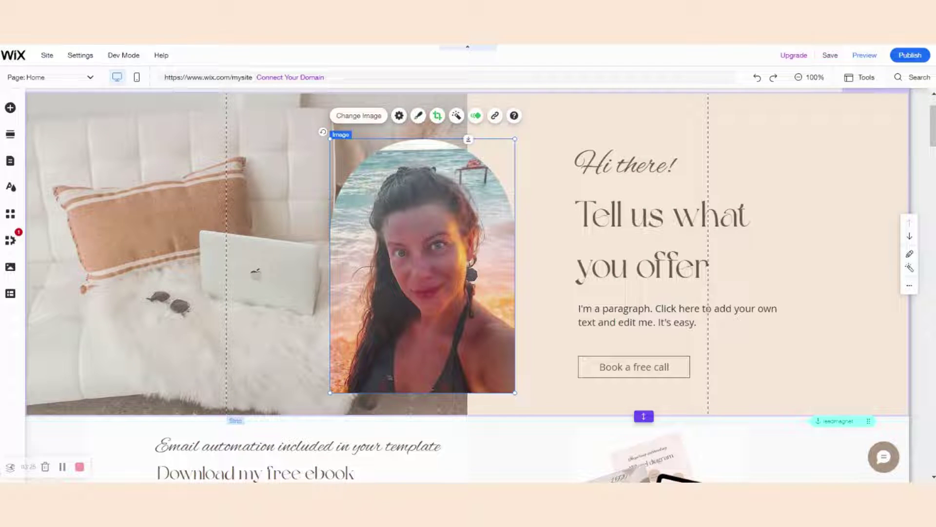
Replace the first image in the Services section with laptop and drink.jpg from the site files
scroll(469, 286, down, 7)
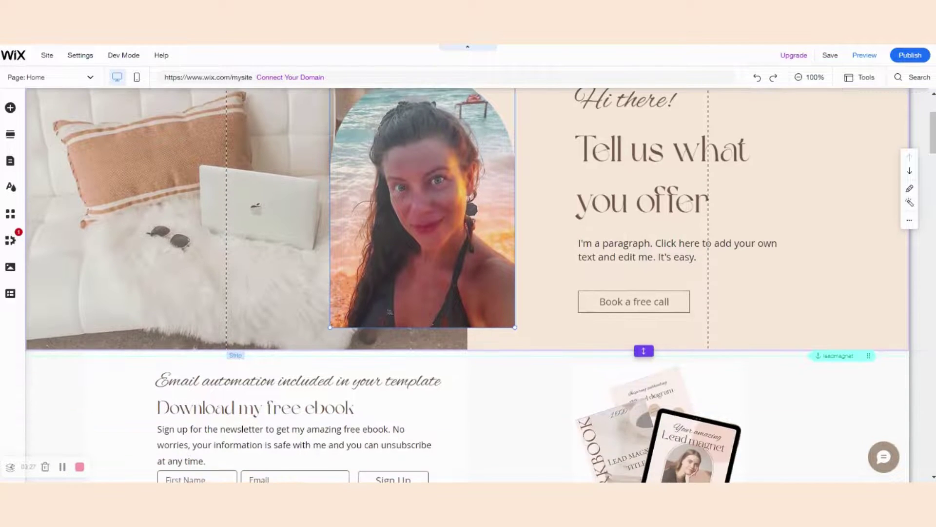
scroll(469, 285, down, 10)
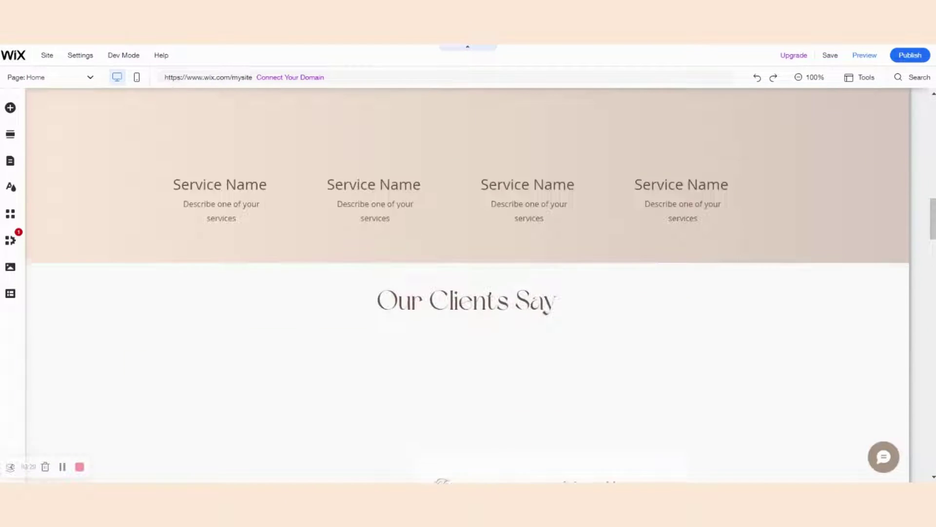
scroll(469, 285, up, 2)
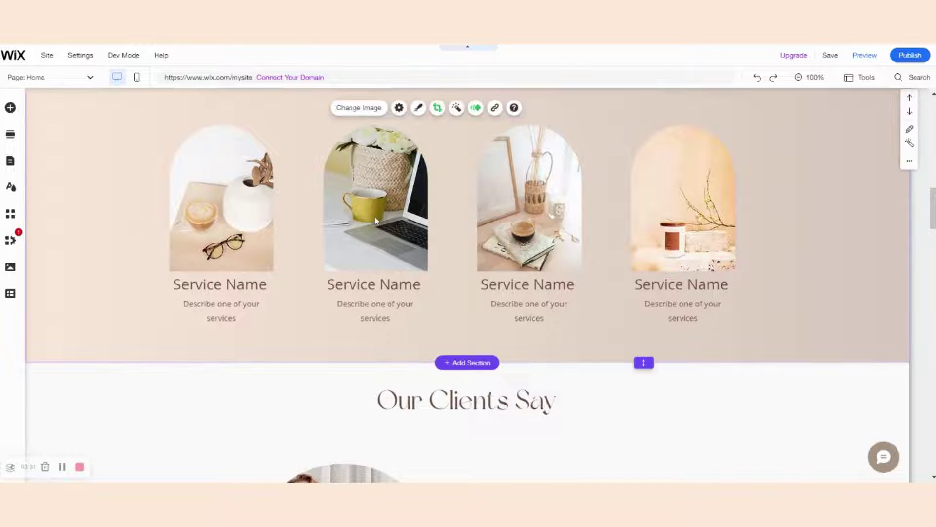
click(254, 188)
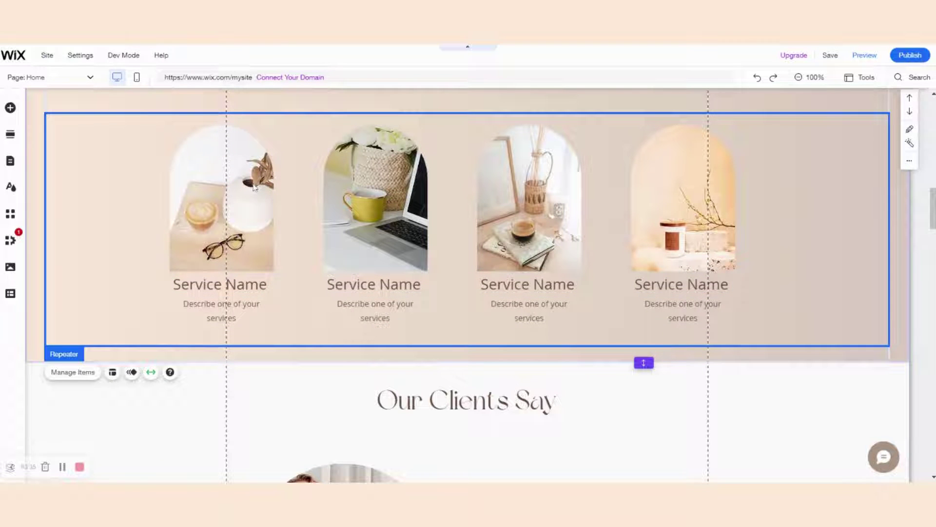
click(254, 187)
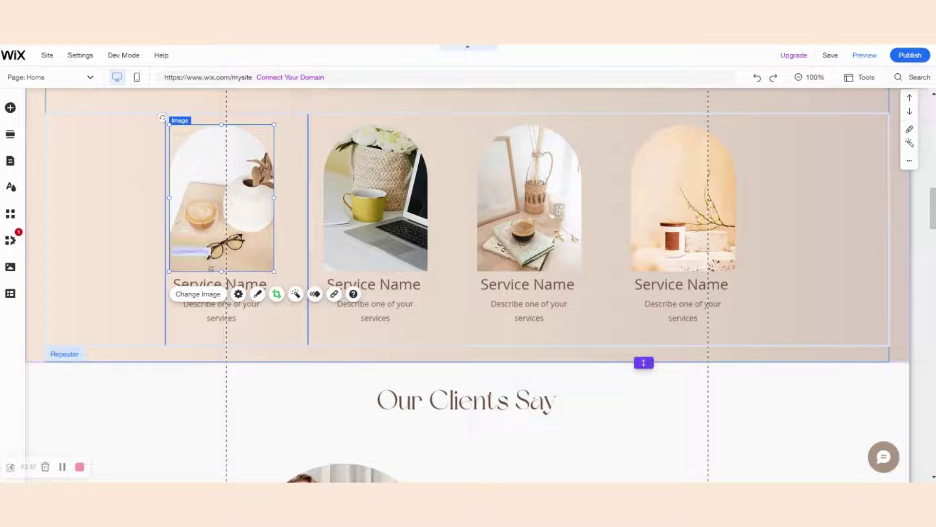
click(209, 296)
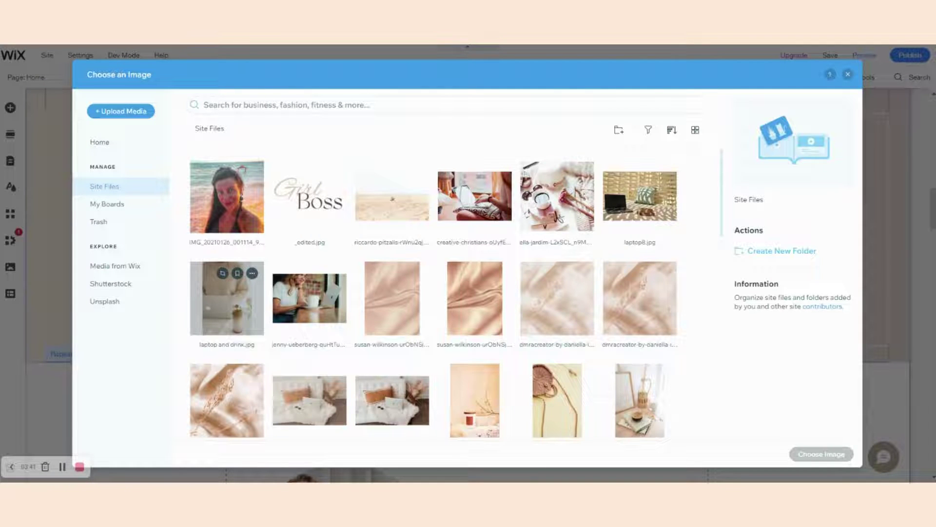
click(215, 296)
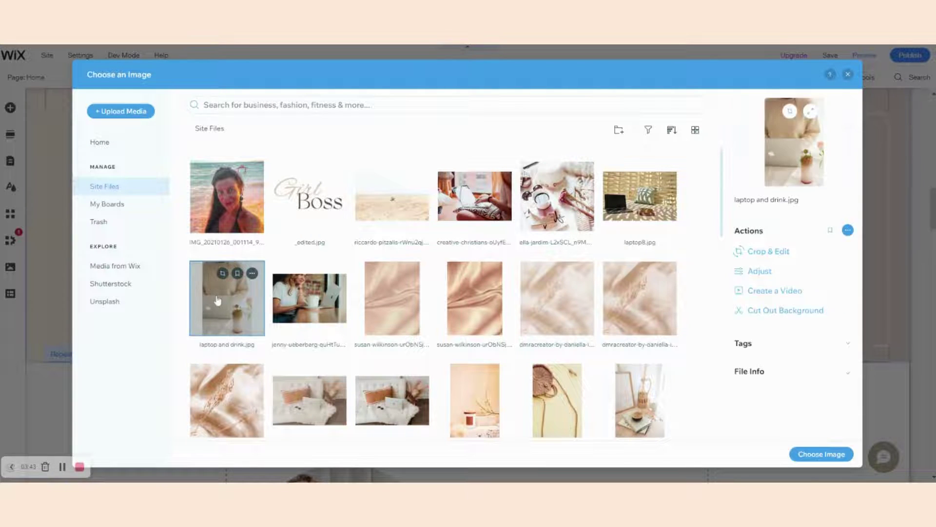
click(807, 453)
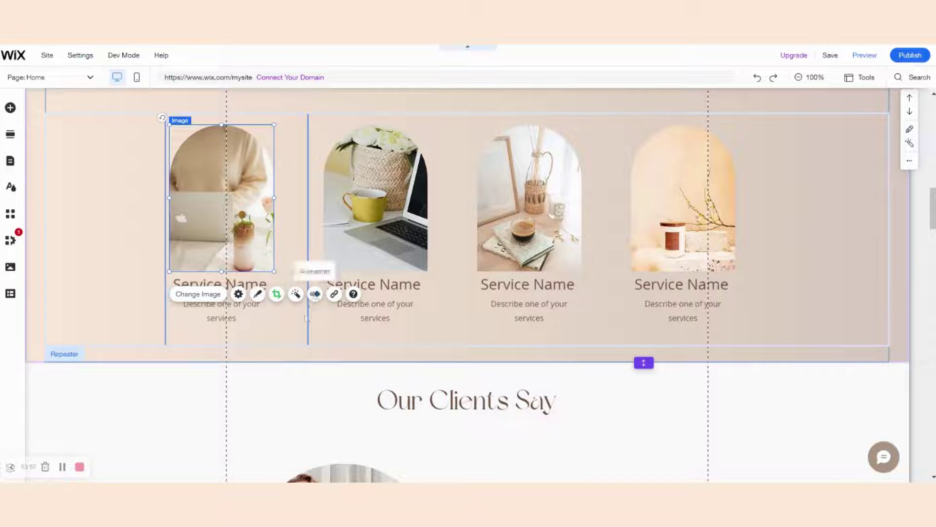
Try a light peach theme colour as the background of the hero strip's first column, and set it to dark brown #6D4D39
scroll(365, 262, up, 2)
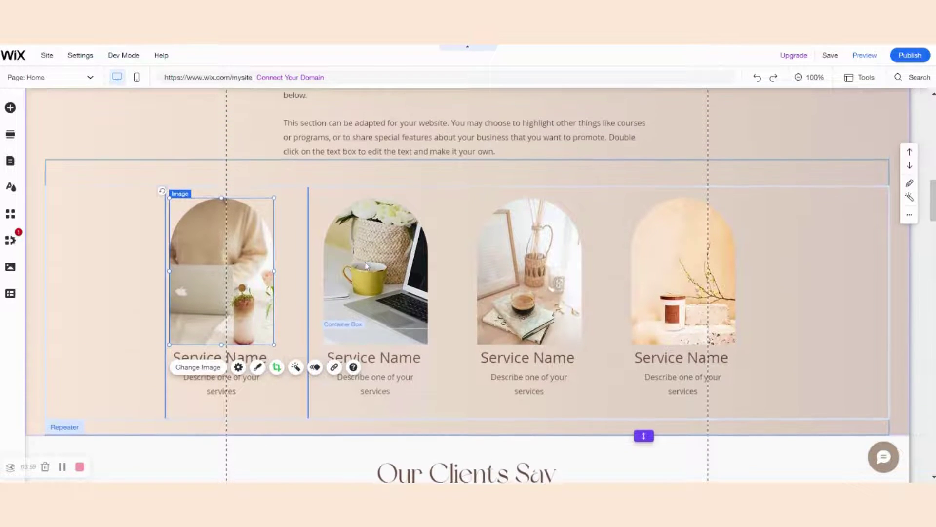
scroll(365, 262, up, 7)
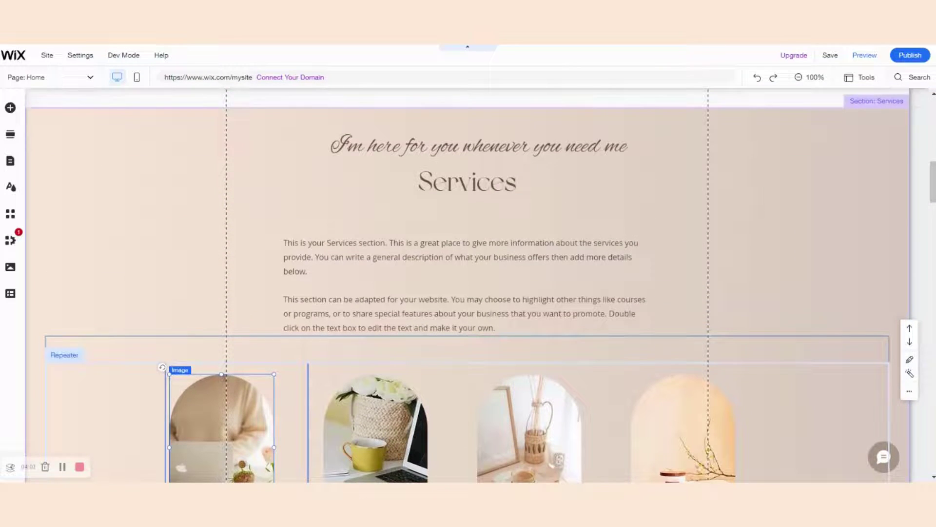
scroll(365, 263, up, 15)
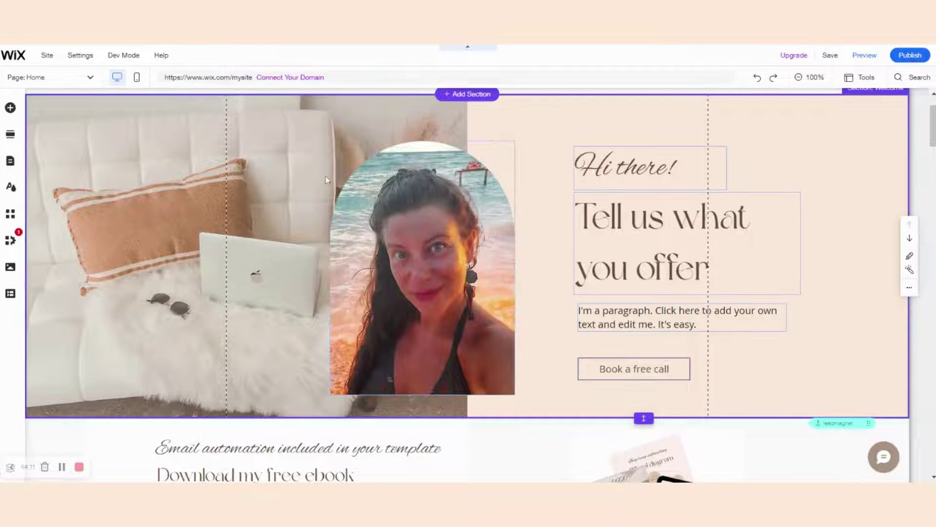
click(275, 145)
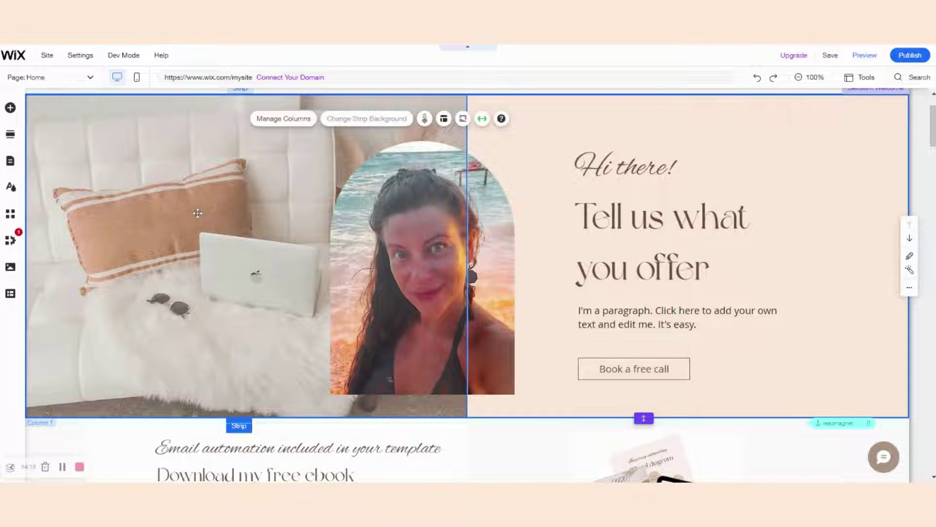
click(176, 268)
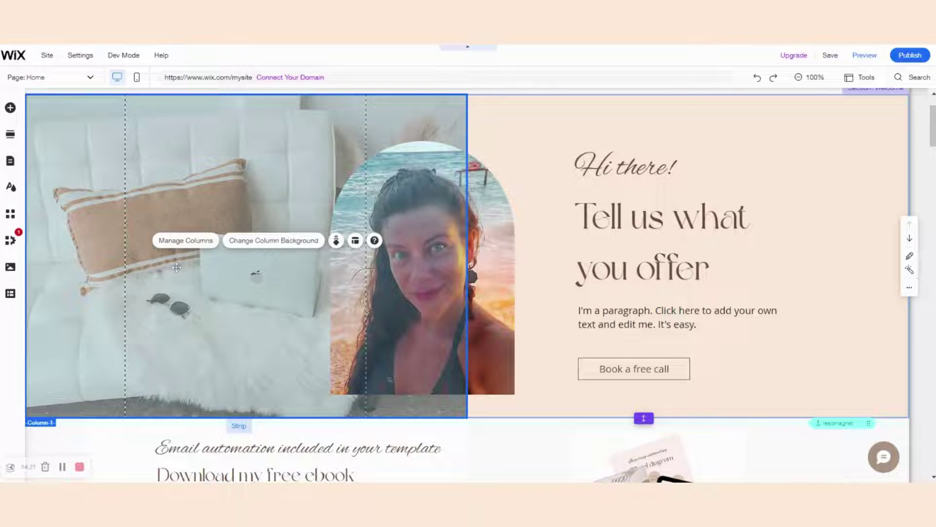
click(257, 241)
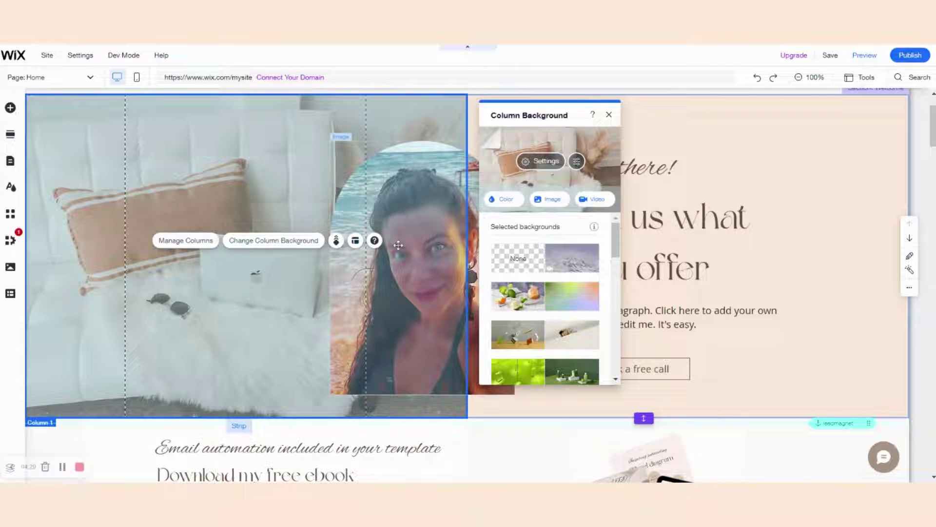
click(493, 200)
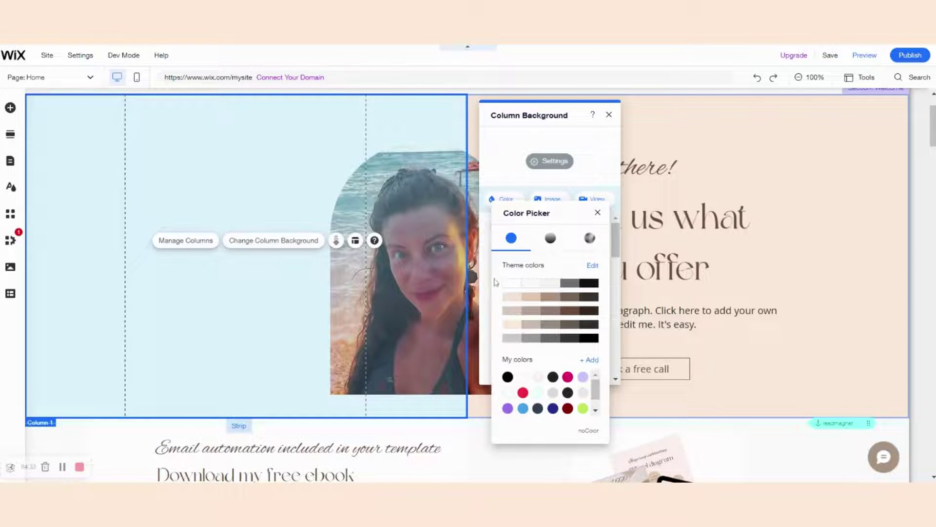
click(511, 297)
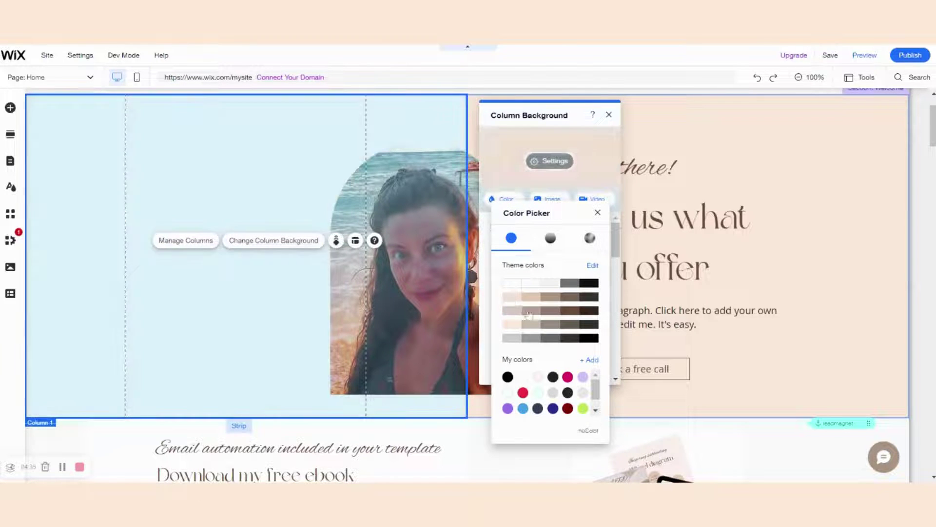
click(574, 312)
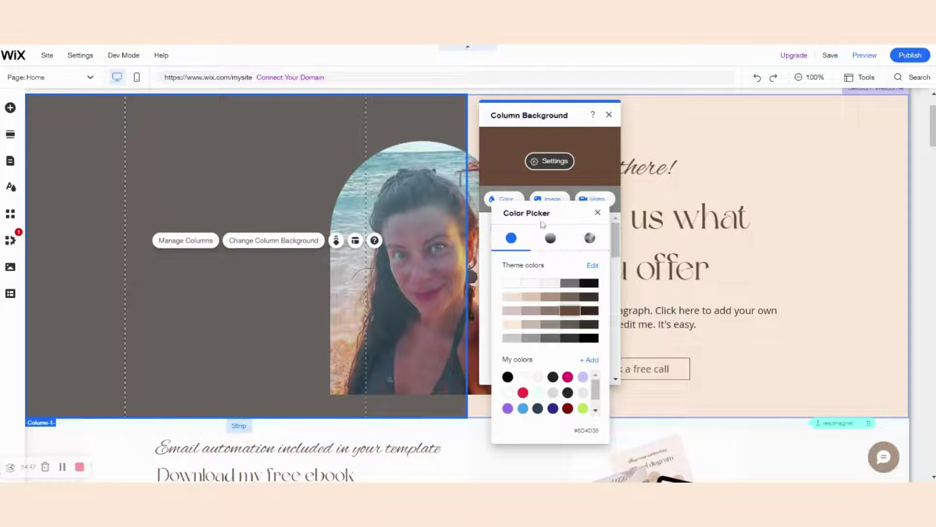
Search the Wix media for "laptop" and set the Typing on a Laptop image as the column's background
click(552, 200)
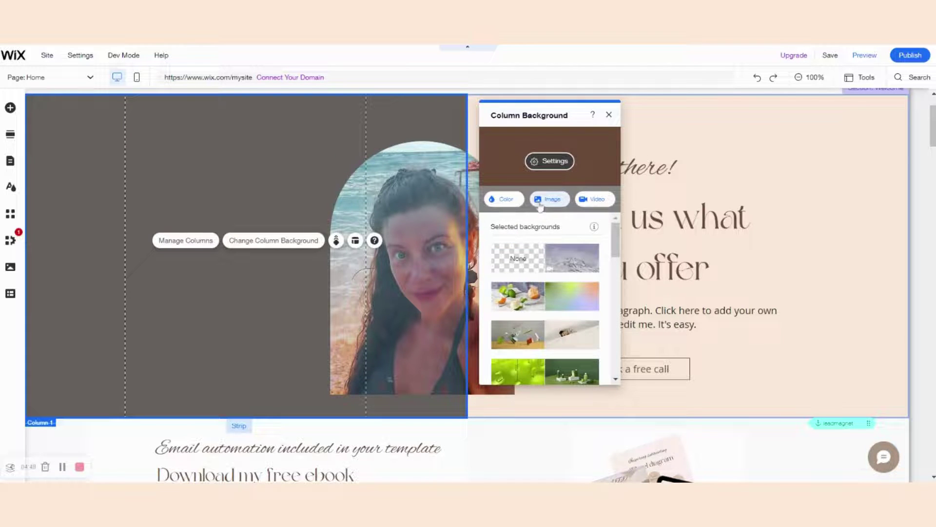
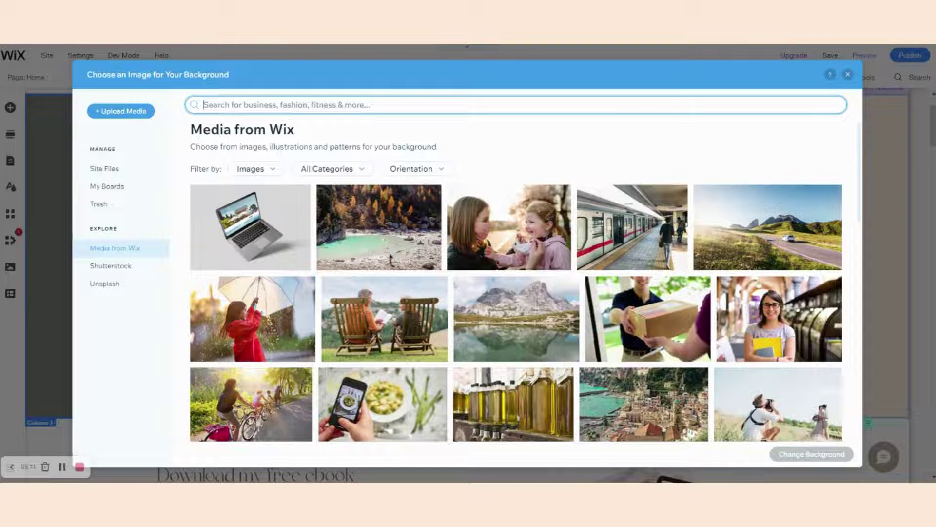
text(laptop)
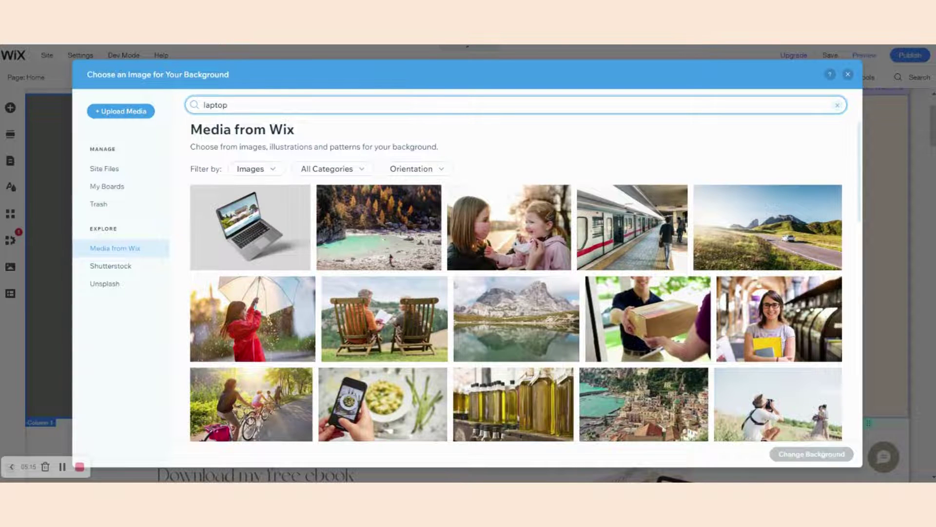
key(Return)
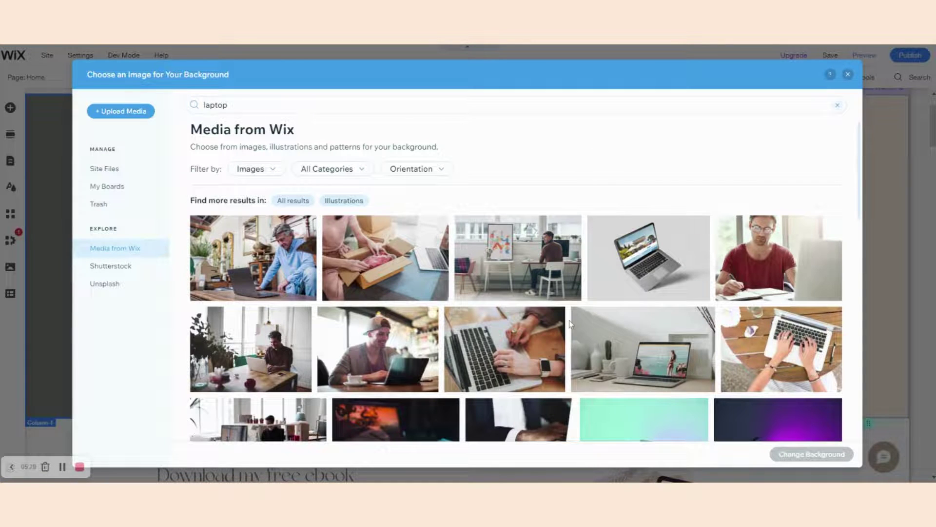
scroll(569, 324, down, 3)
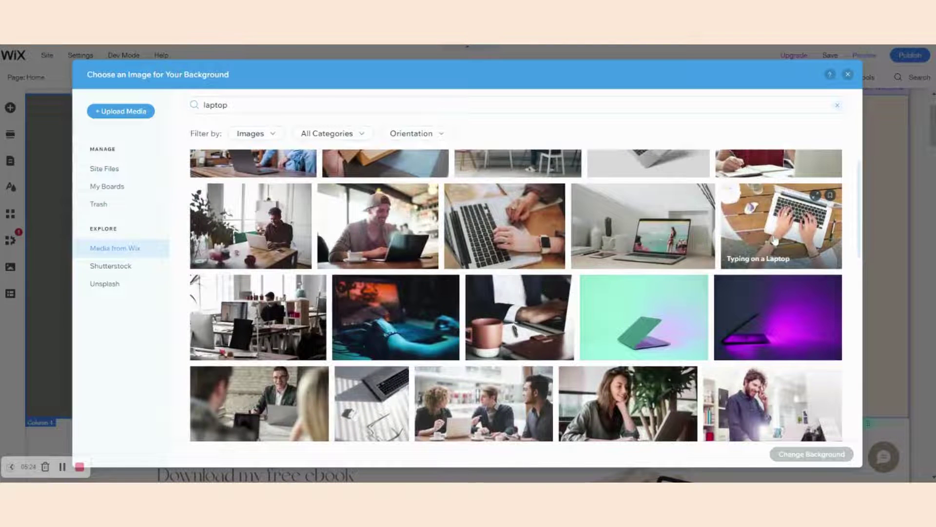
click(775, 239)
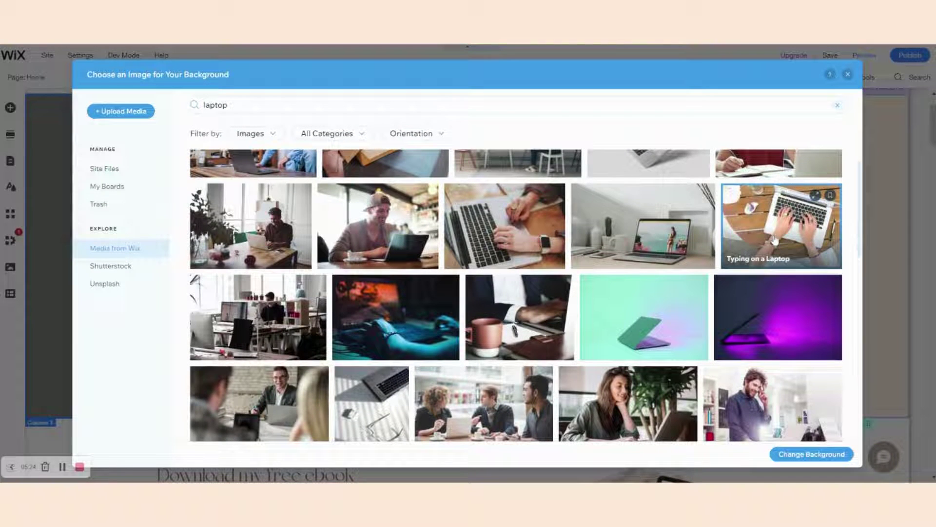
click(804, 458)
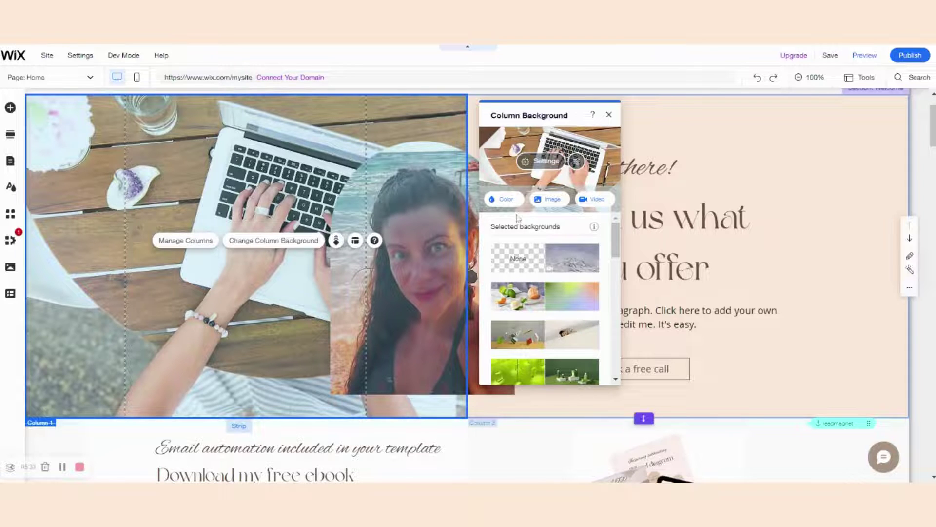
Review the column background image's opacity, backing colour, scaling options, position and image text settings
click(550, 165)
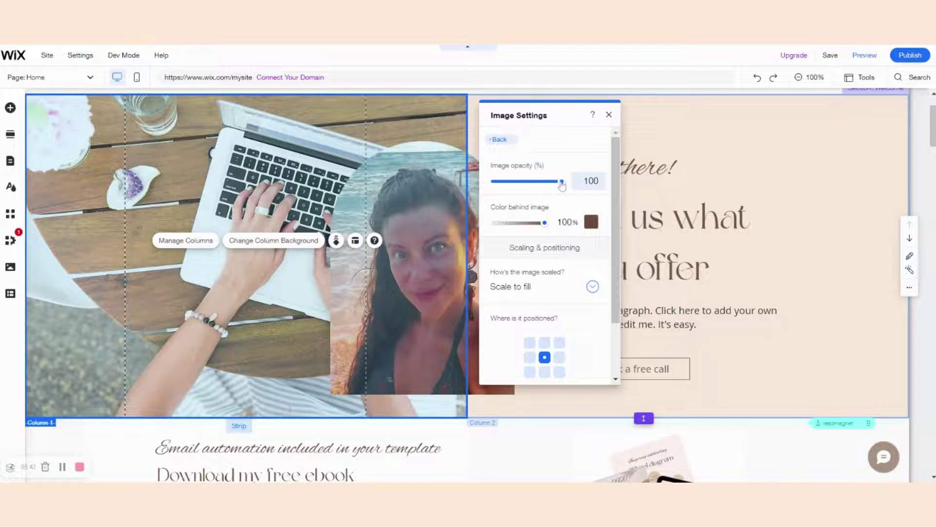
mouse_move(562, 181)
mouse_down()
mouse_move(536, 183)
mouse_move(575, 188)
mouse_up()
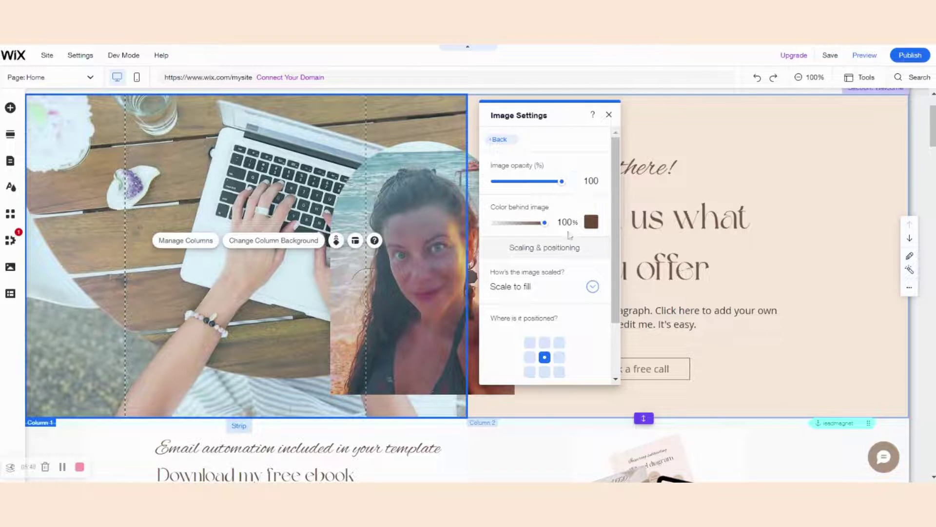
scroll(560, 295, down, 2)
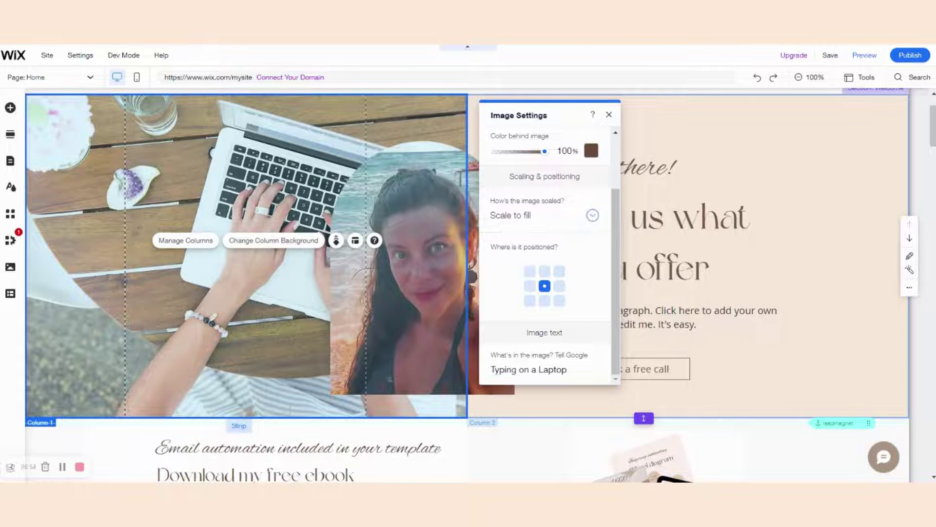
click(595, 216)
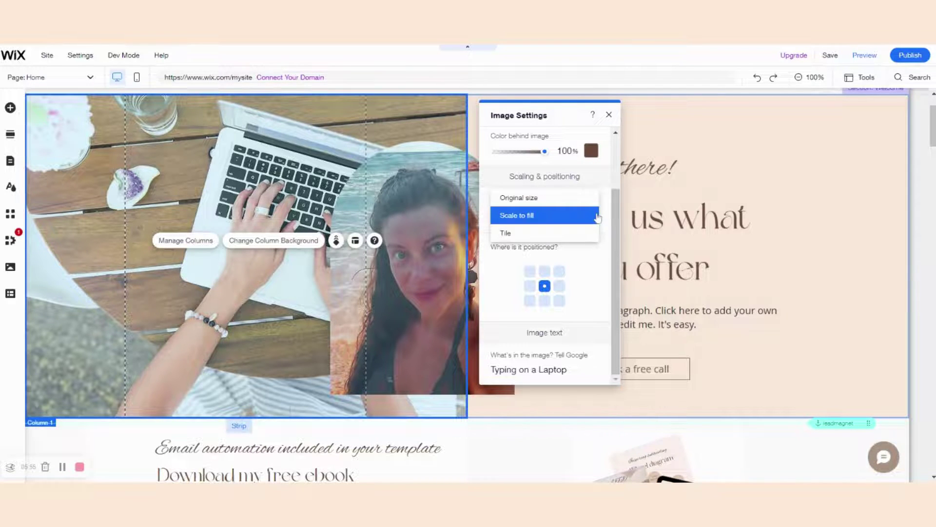
click(598, 216)
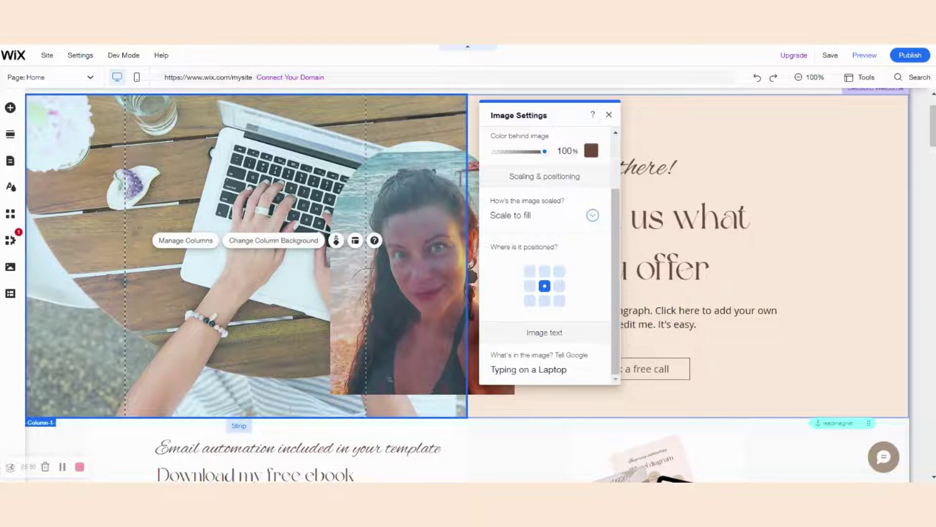
scroll(594, 245, up, 2)
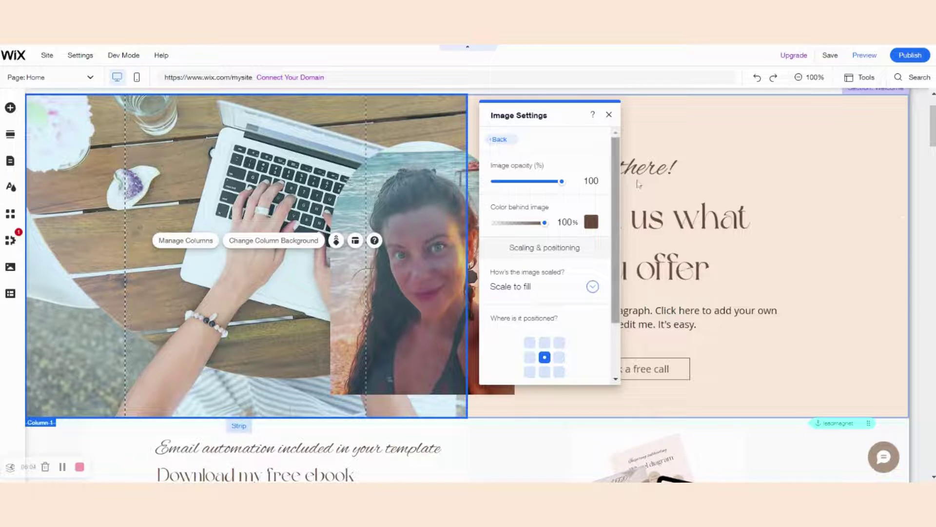
click(608, 114)
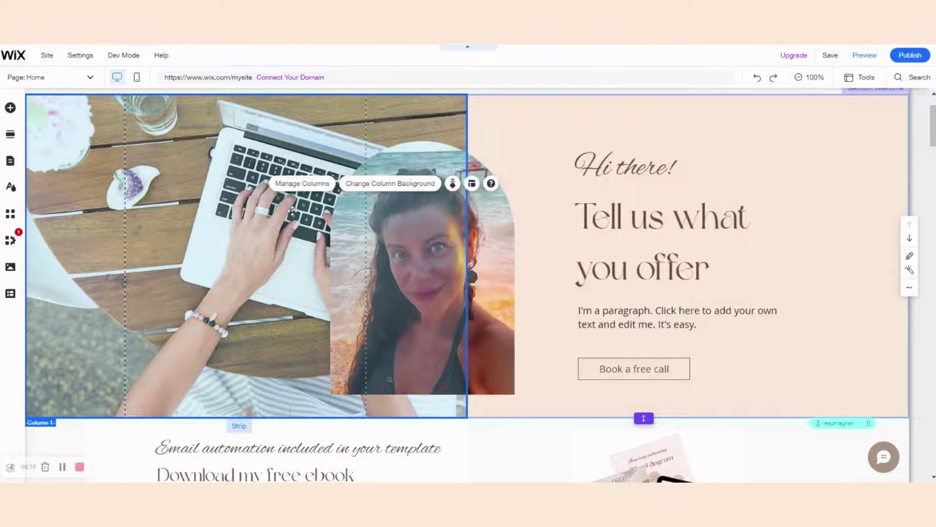
Set the Roadtrip video from the Wix media as the background of the hero strip's first column
click(242, 295)
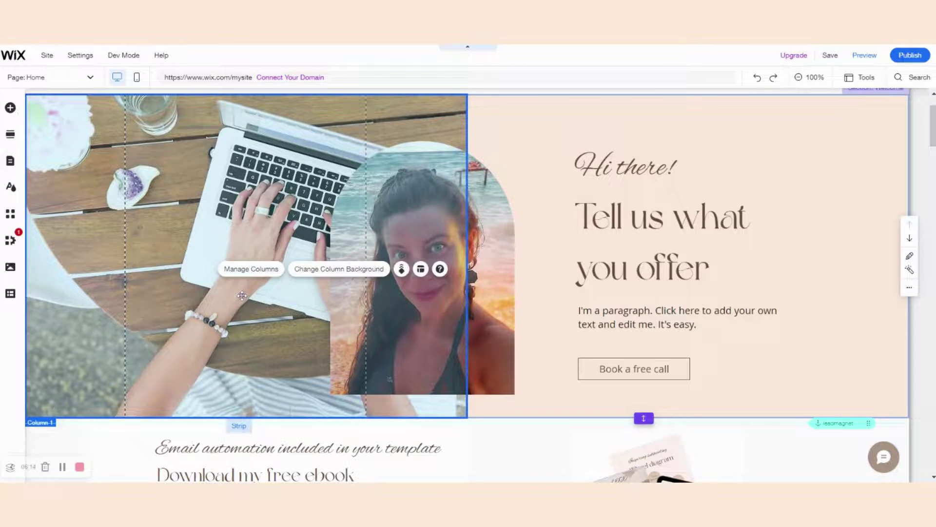
click(336, 274)
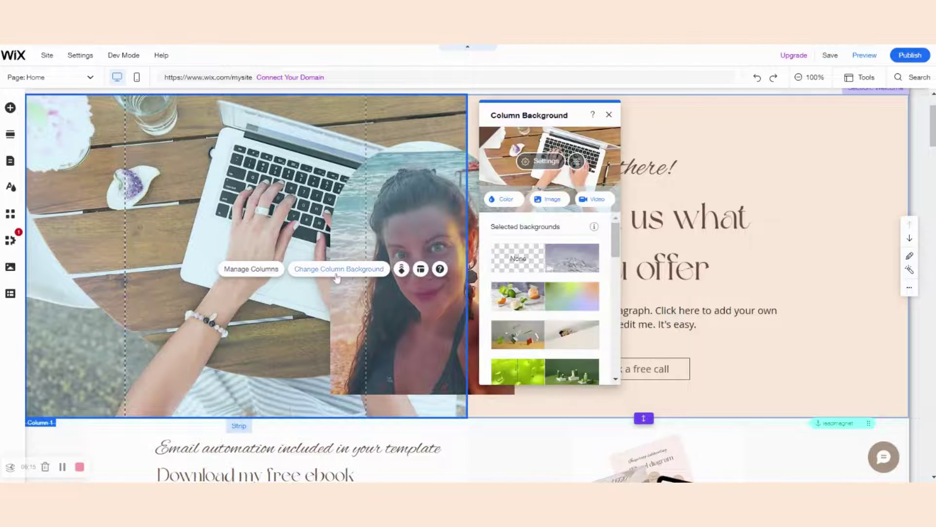
click(596, 199)
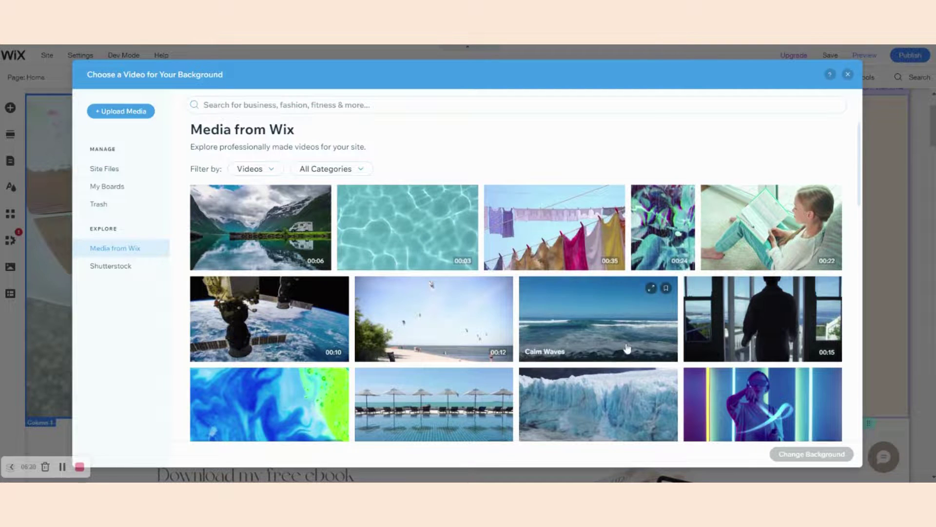
scroll(627, 347, down, 1)
scroll(628, 347, down, 4)
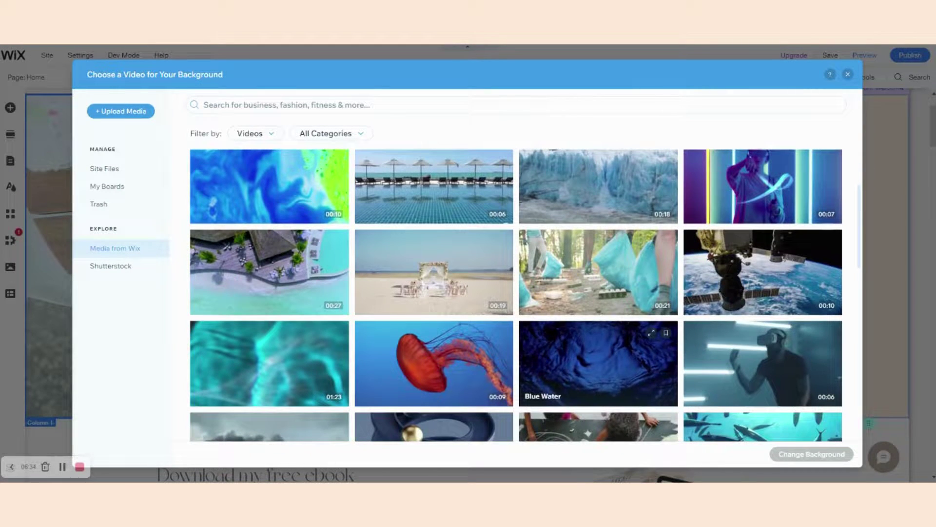
scroll(627, 347, down, 4)
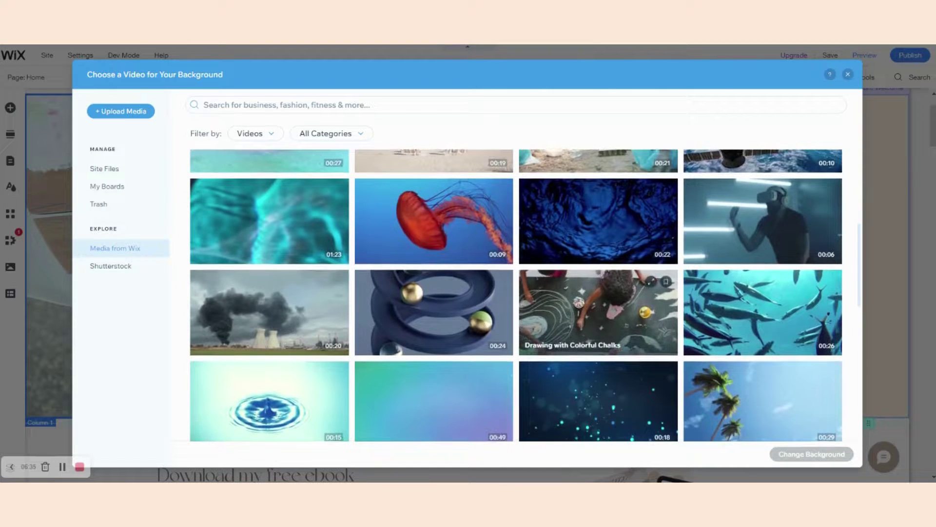
scroll(628, 348, down, 9)
scroll(599, 361, down, 1)
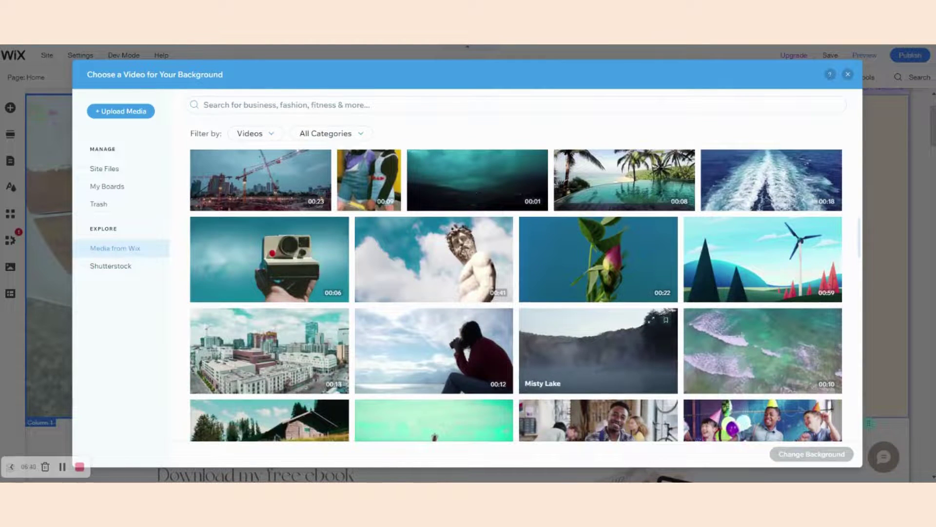
scroll(616, 316, down, 7)
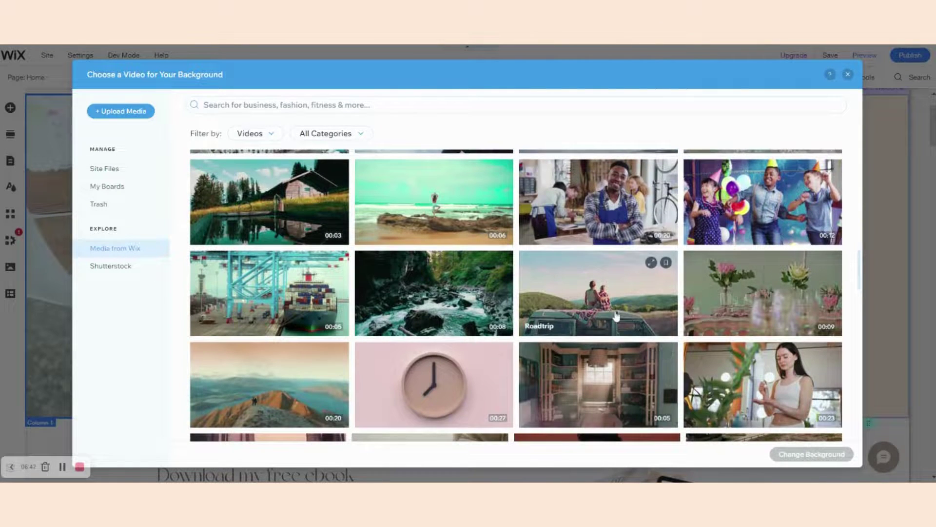
click(617, 317)
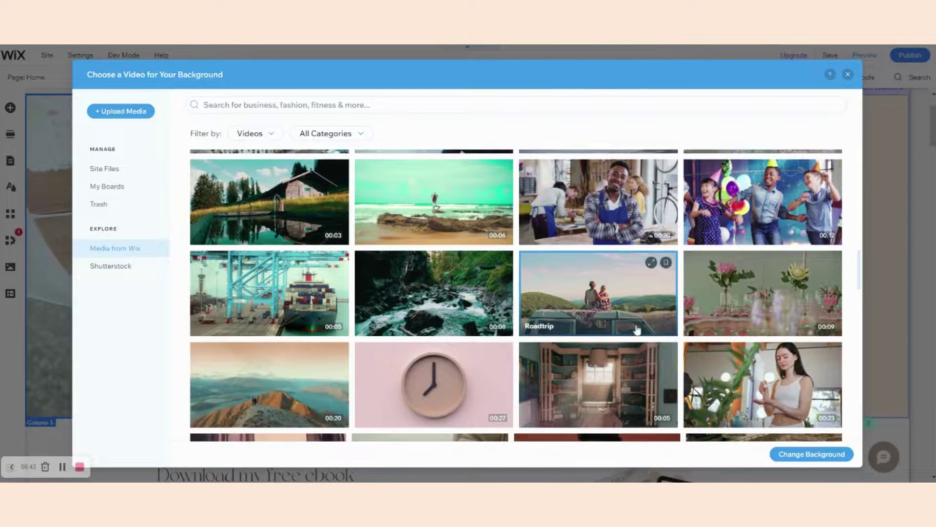
click(809, 454)
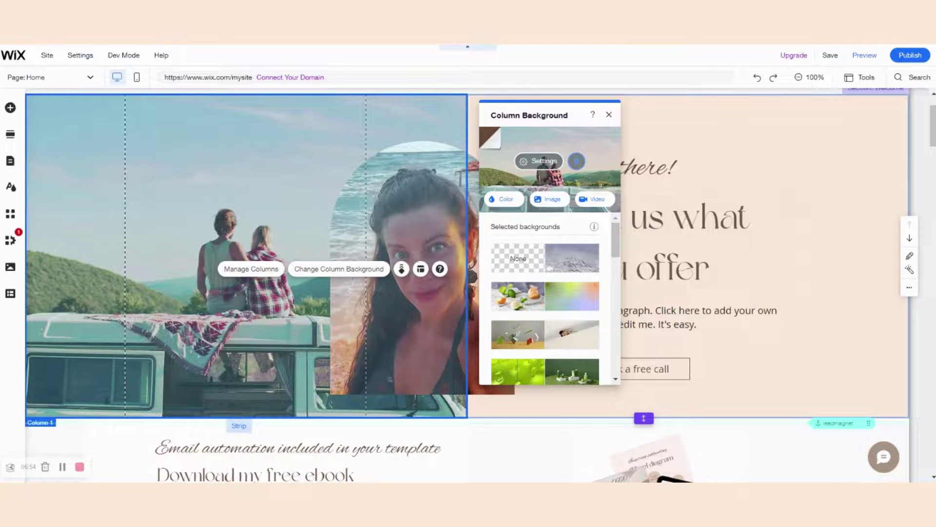
Review the column video's overlay pattern, opacity, backing colour, position and playback settings, and preview the Home page
click(541, 162)
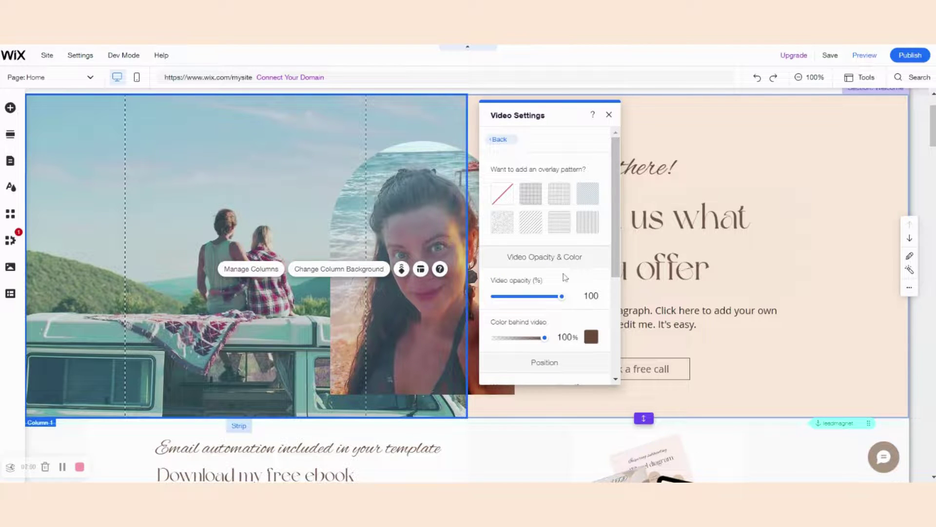
scroll(566, 277, down, 4)
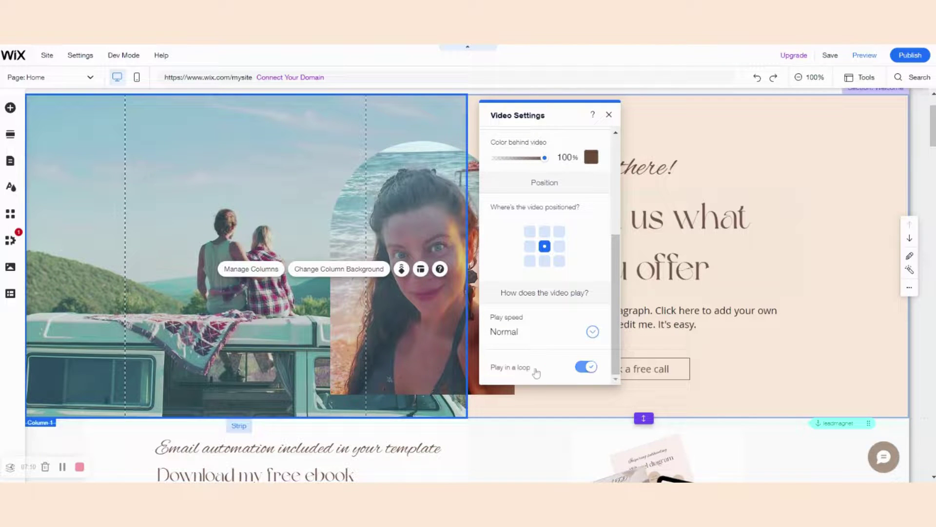
click(609, 114)
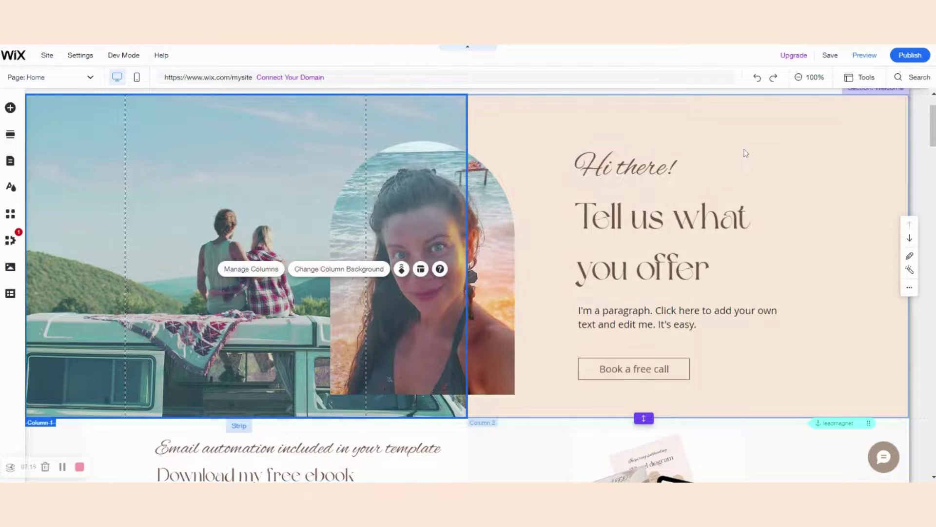
click(865, 56)
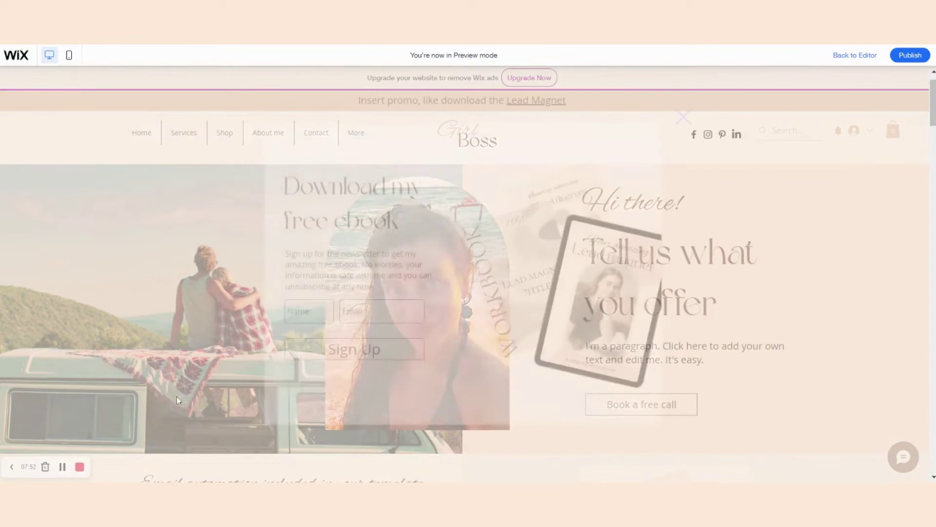
click(80, 467)
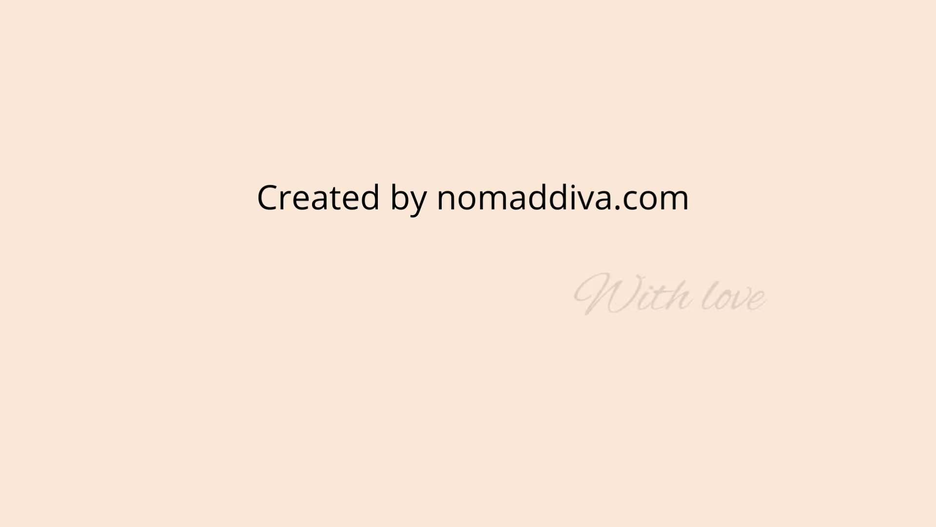